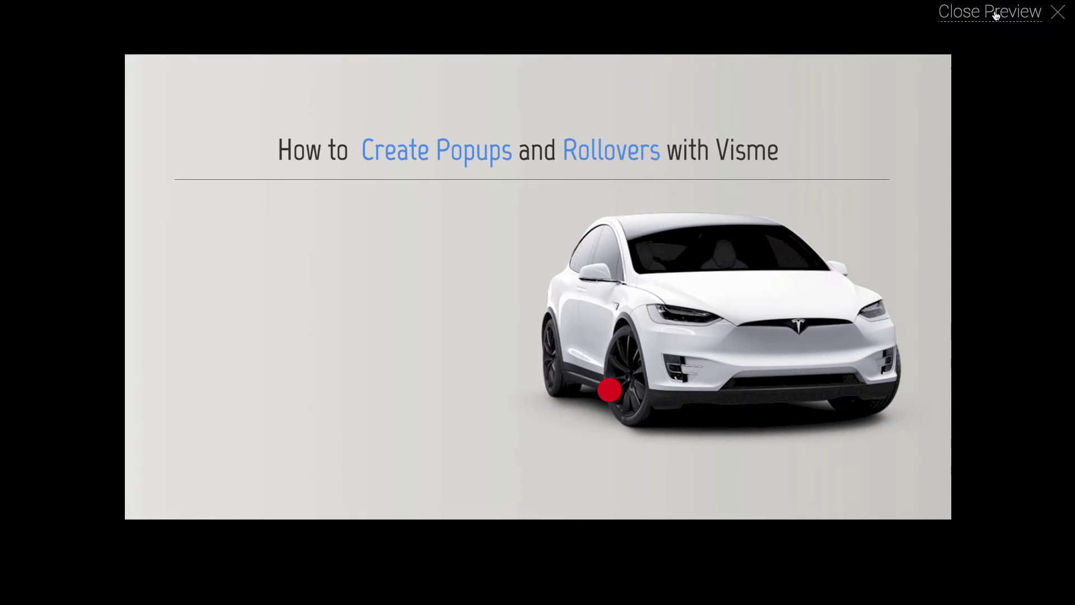
Exit the presentation preview to return to the Pop-ups slide in the editor
left_click(996, 15)
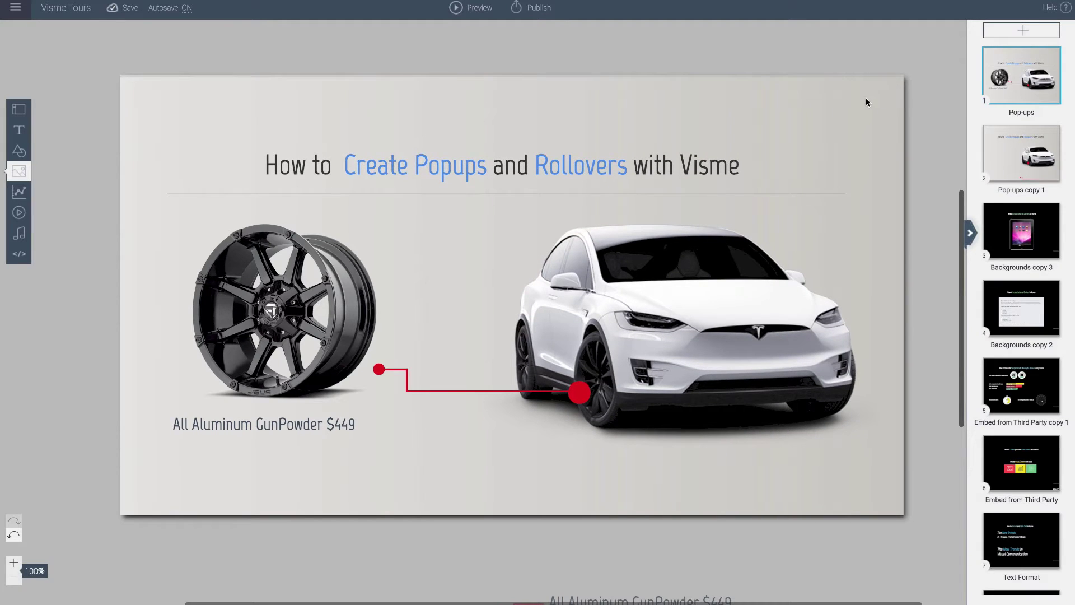
On the Pop-ups copy 1 slide, move the red hotspot onto the car's front wheel
left_click(997, 167)
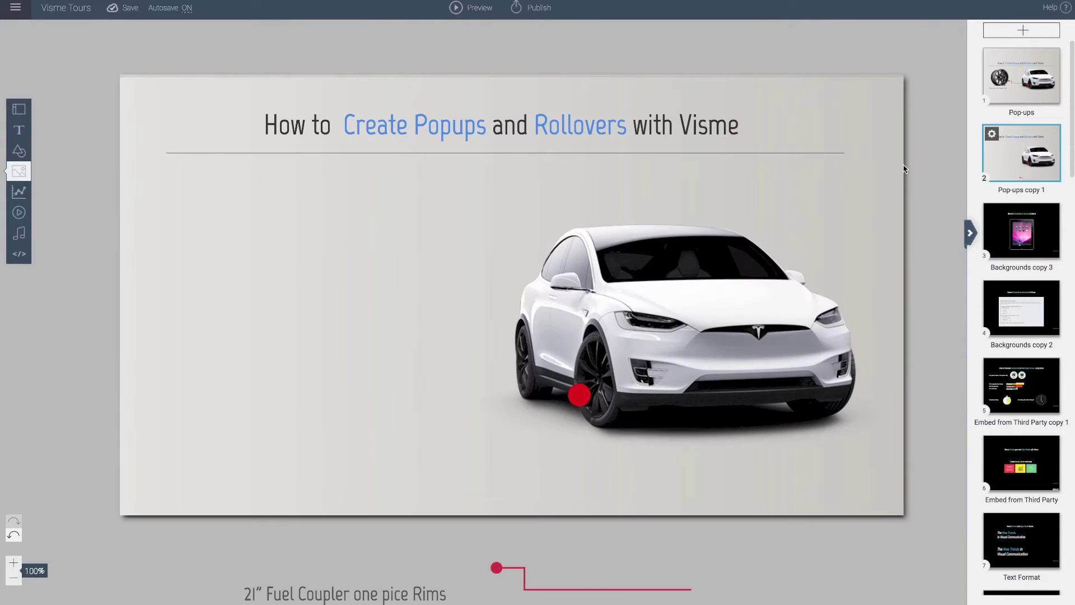
left_click(748, 300)
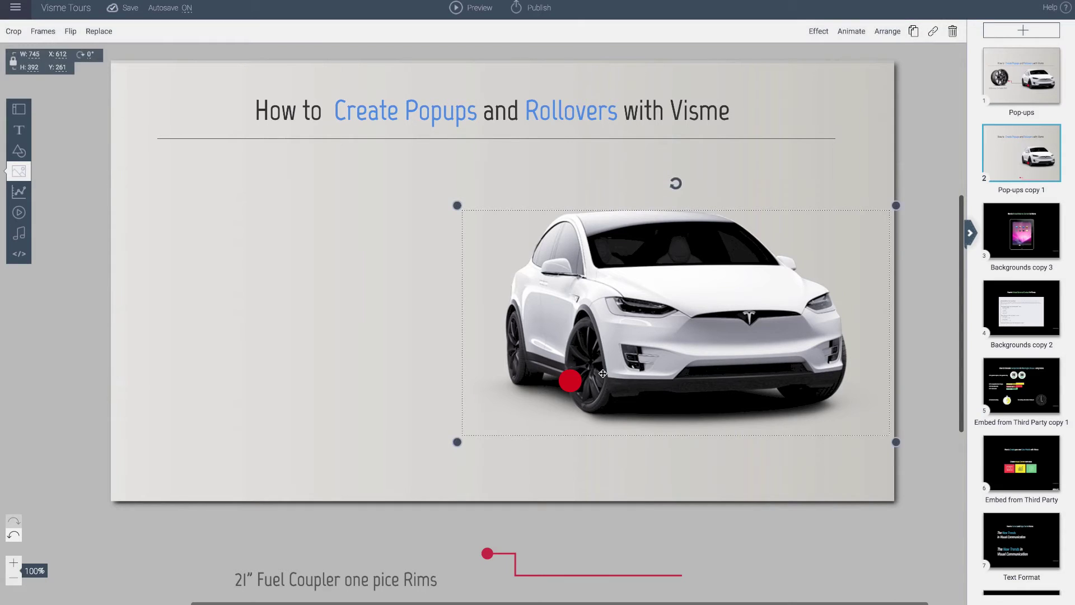
left_click(573, 382)
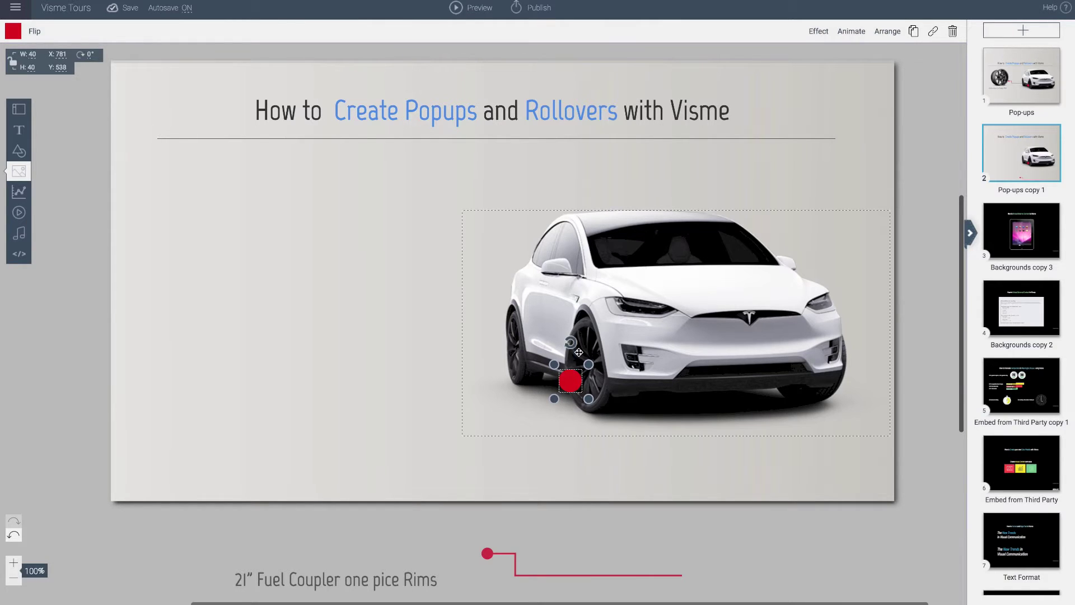
left_click_drag(569, 384, 652, 410)
left_click_drag(602, 366, 584, 364)
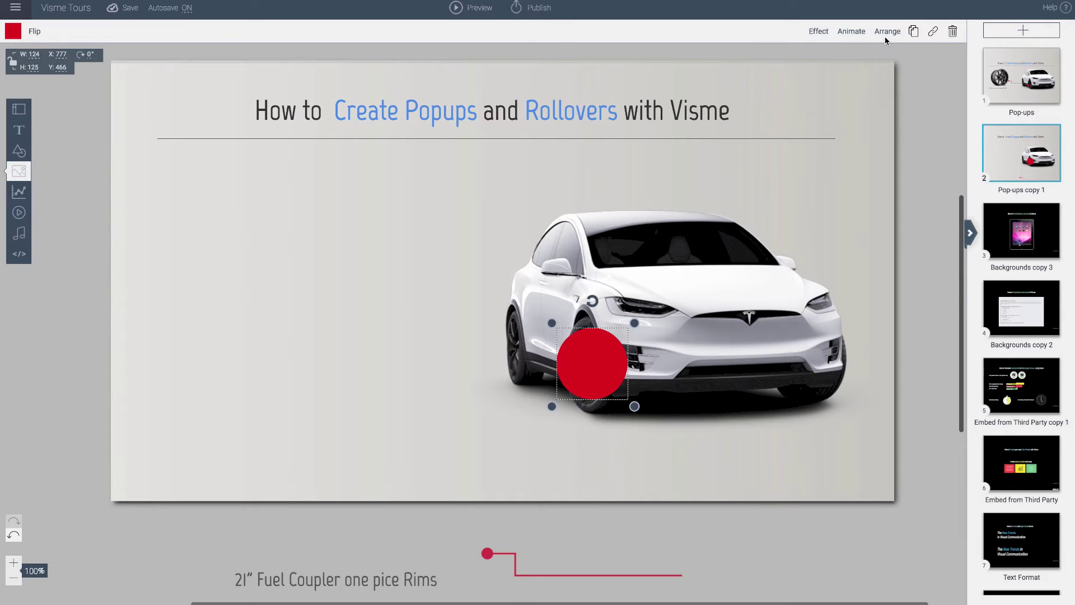
left_click(818, 31)
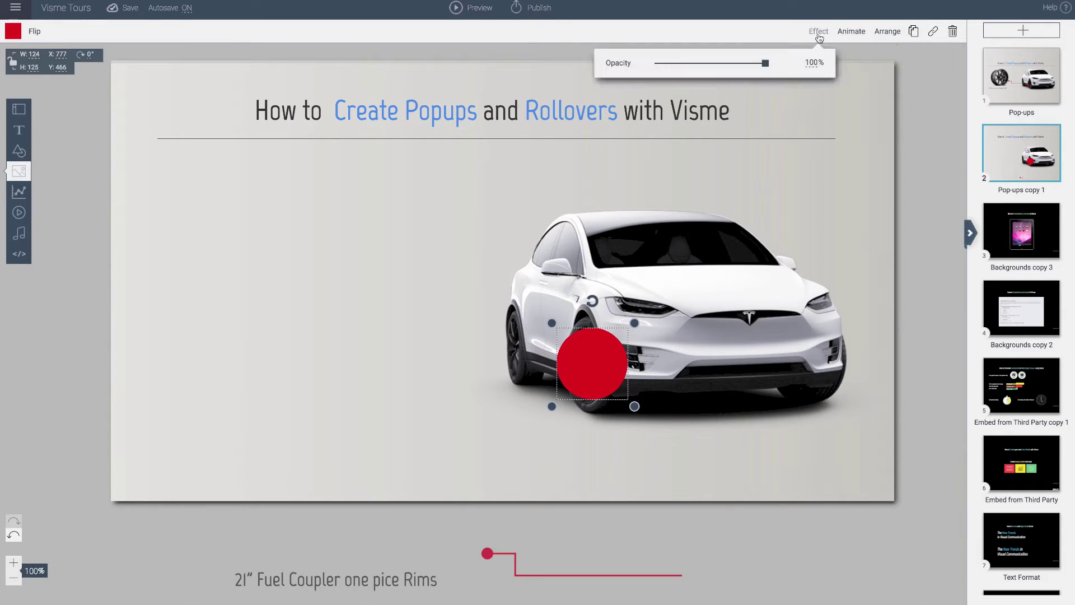
left_click_drag(765, 63, 618, 71)
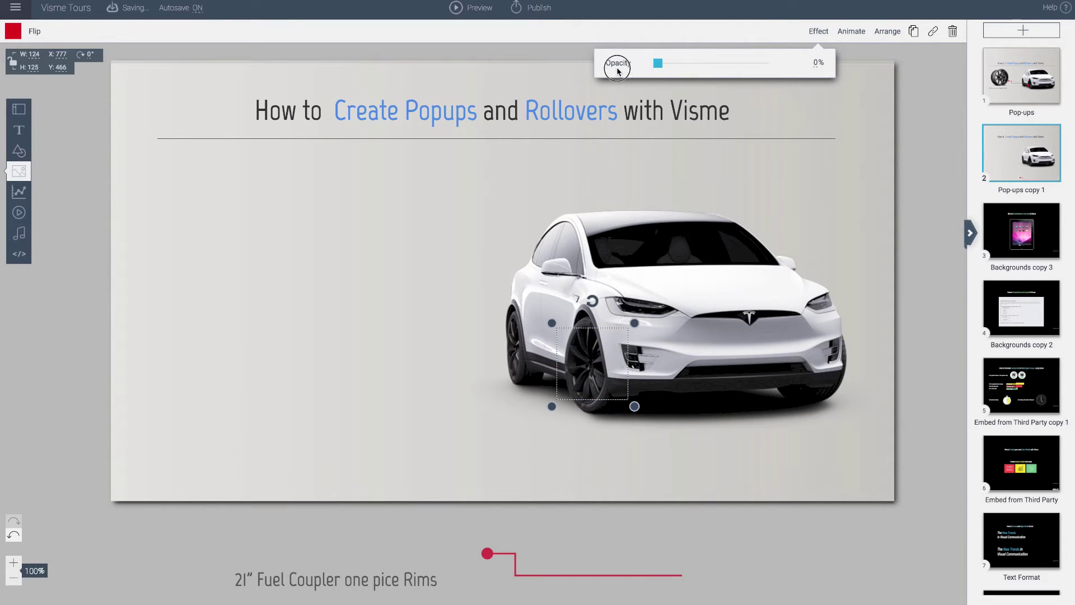
left_click(586, 361)
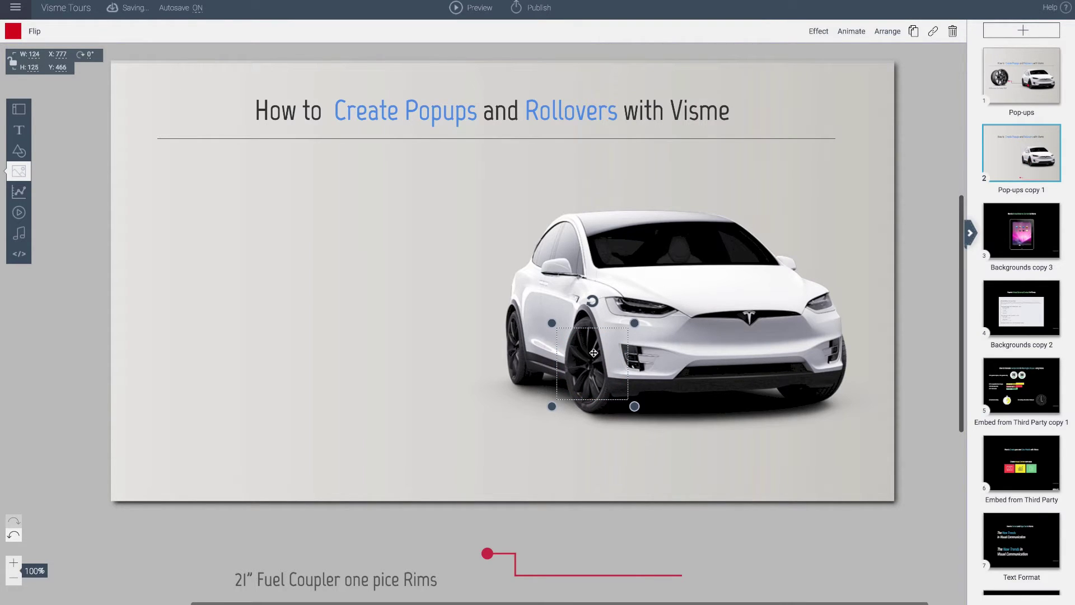
left_click(932, 35)
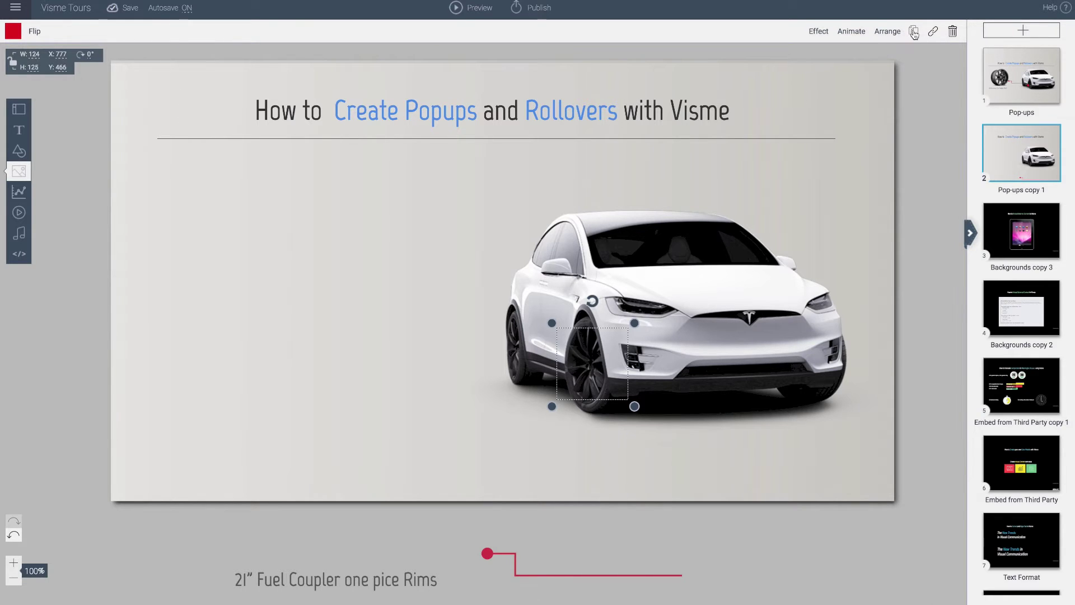
left_click(818, 31)
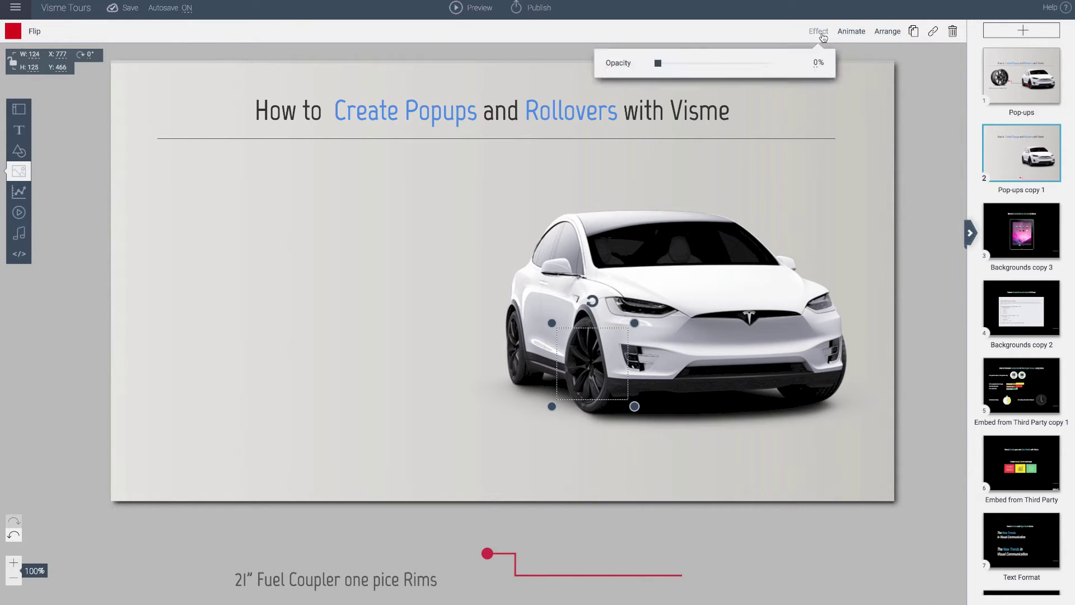
left_click_drag(658, 63, 818, 65)
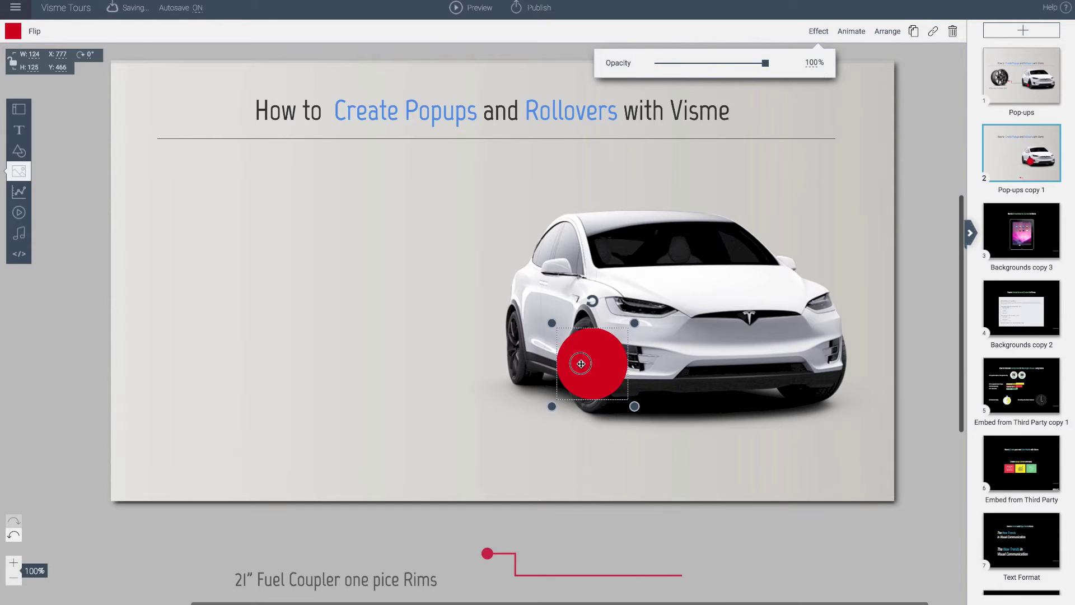
left_click_drag(585, 353, 581, 371)
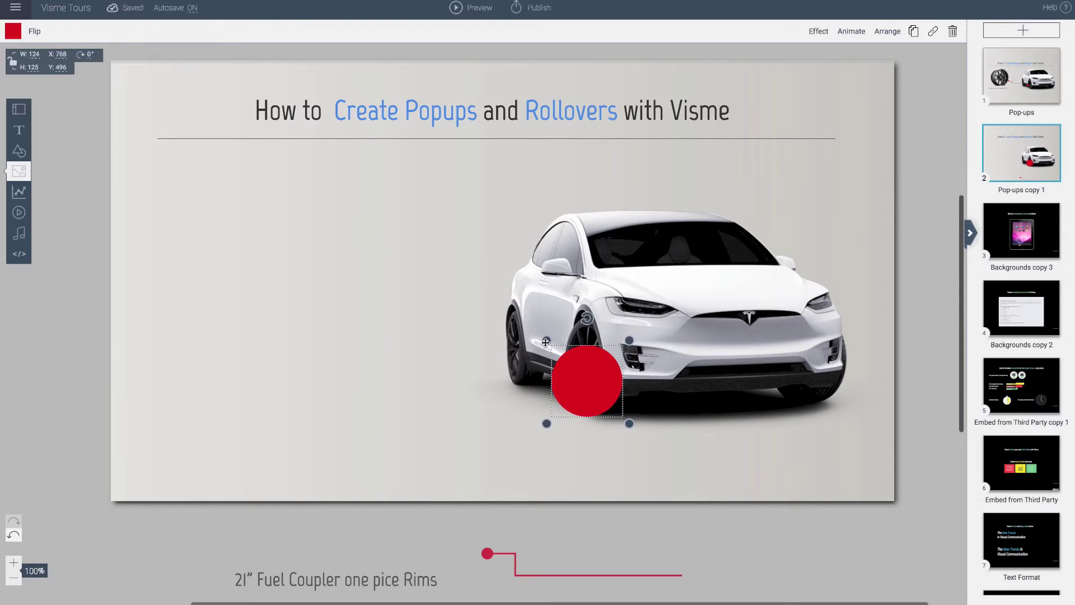
Resize the red hotspot to W 40 and H 40, then place it on the front wheel
left_click_drag(546, 340, 567, 379)
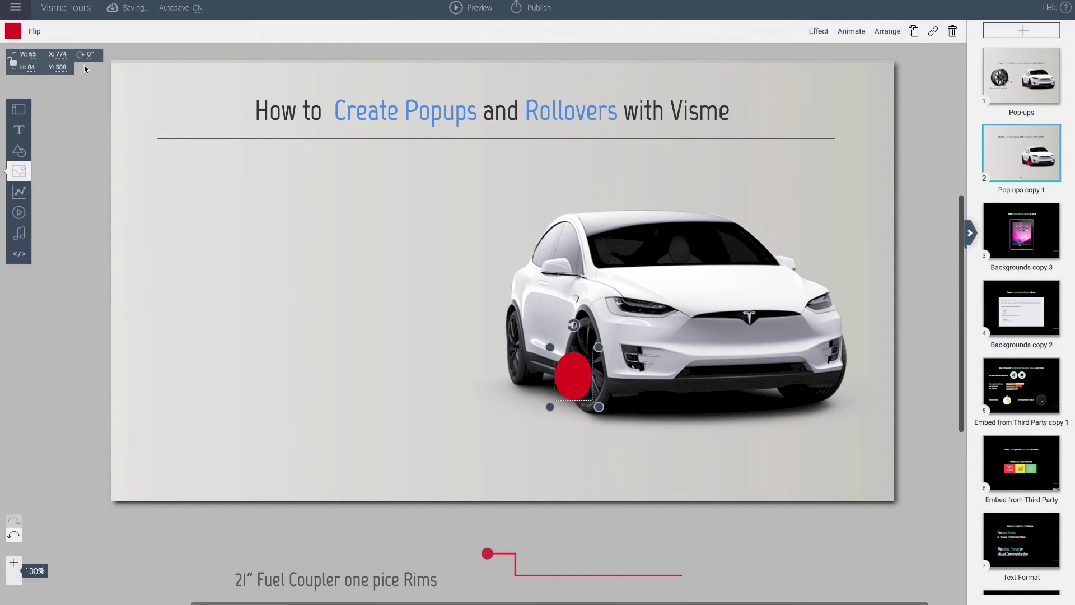
left_click(33, 54)
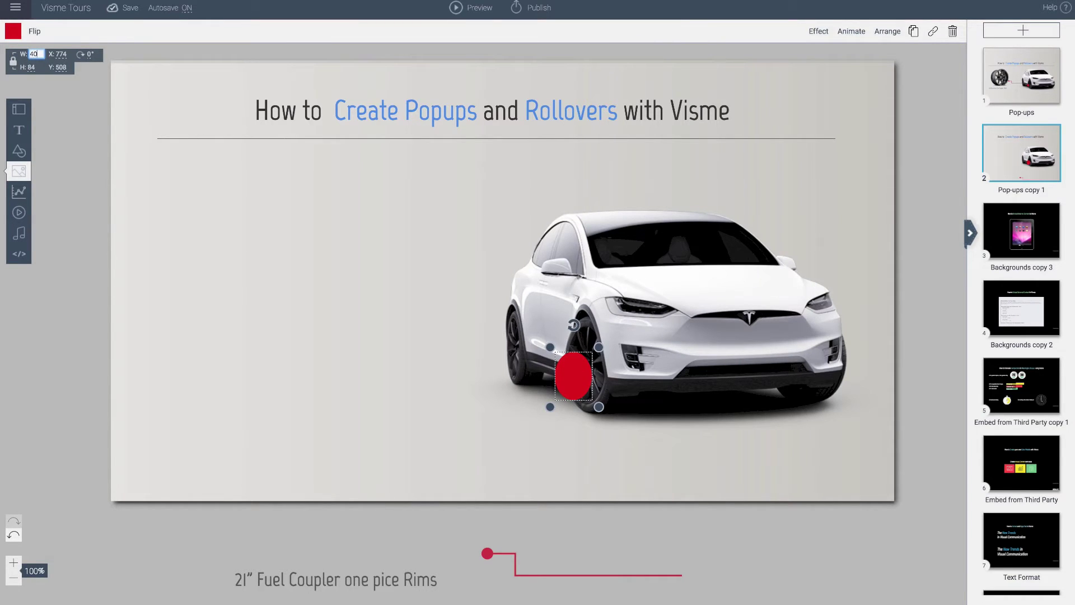
key("Return")
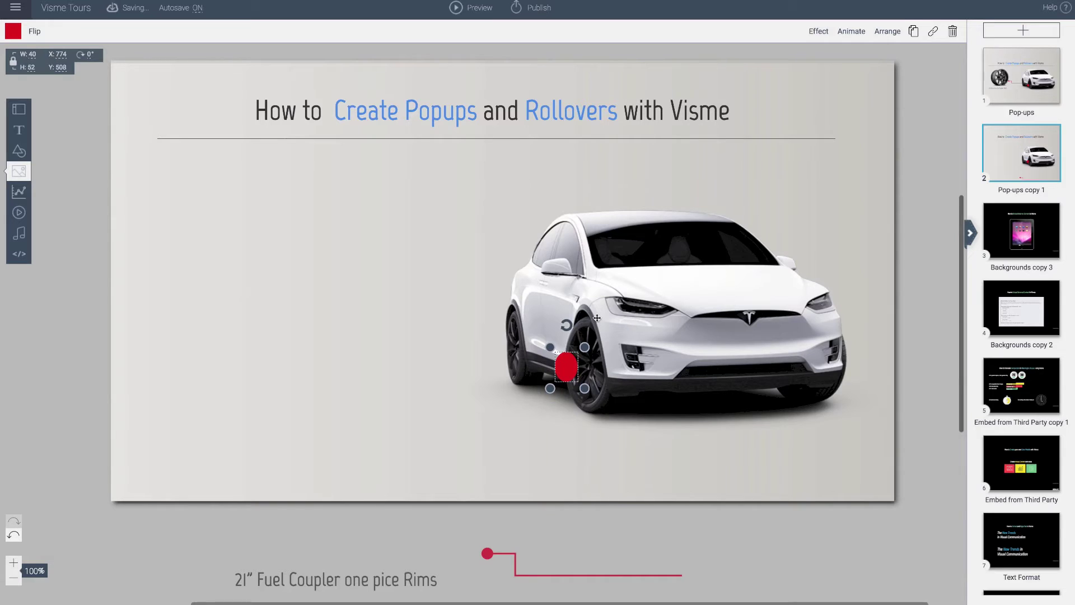
left_click(31, 66)
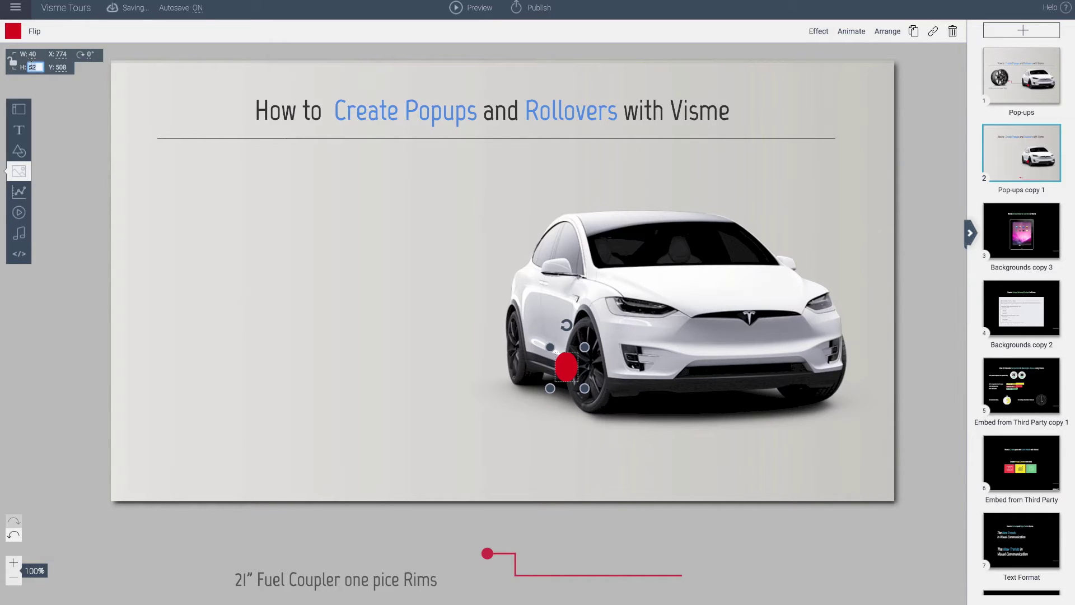
key("Return")
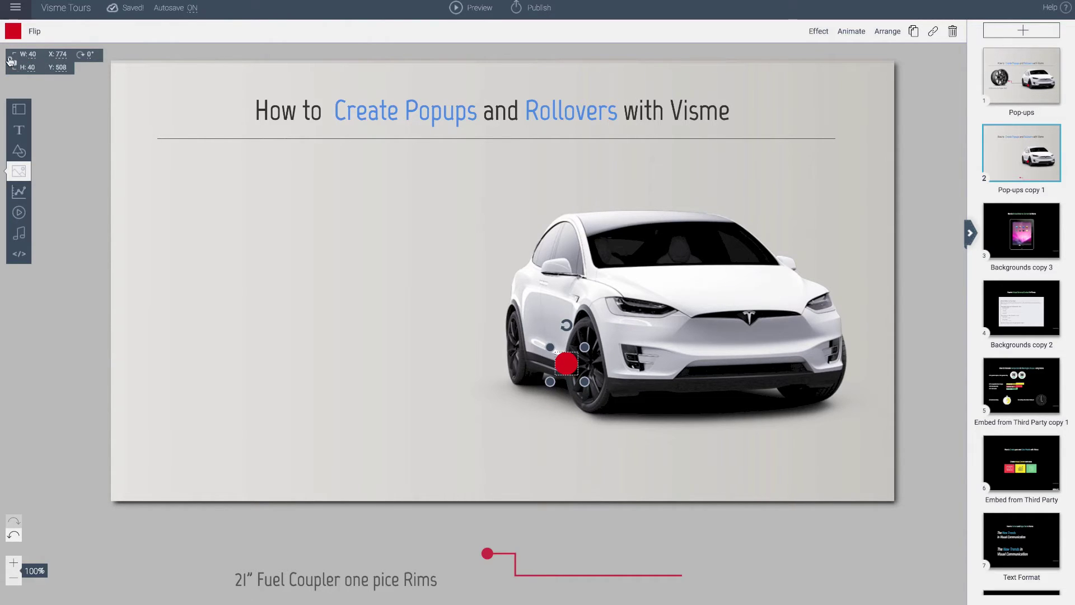
left_click_drag(574, 366, 574, 385)
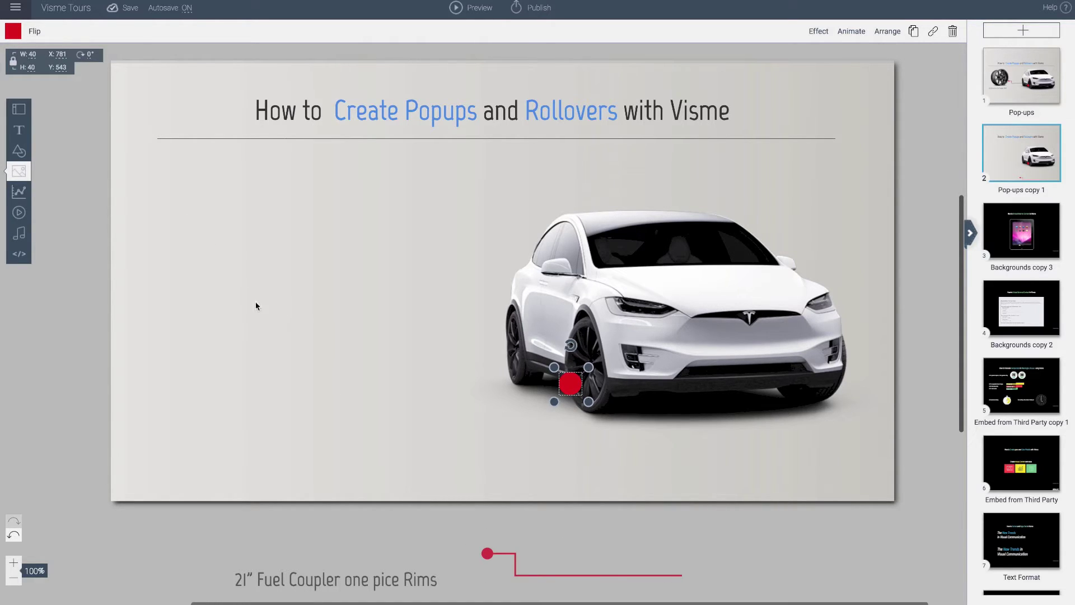
Add the rim photo from Images > My Library as a new image
left_click(23, 173)
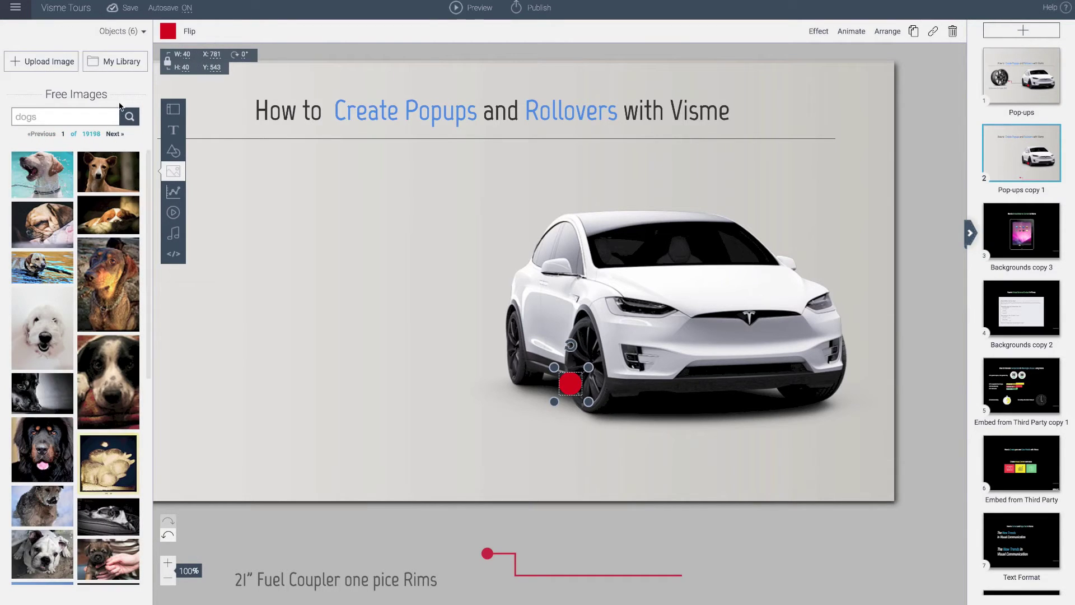
left_click(115, 65)
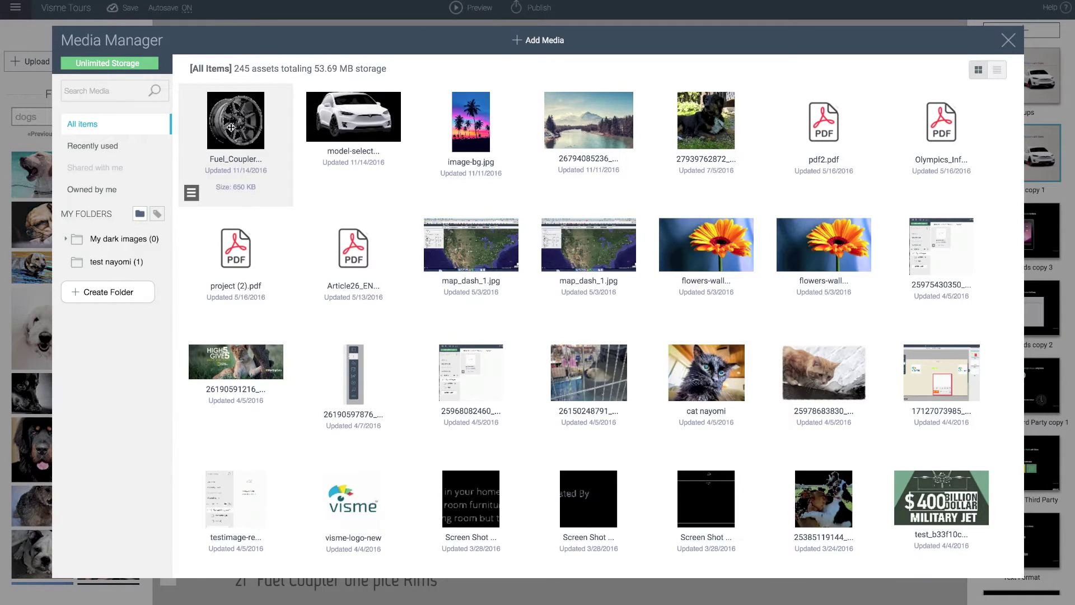
left_click(231, 128)
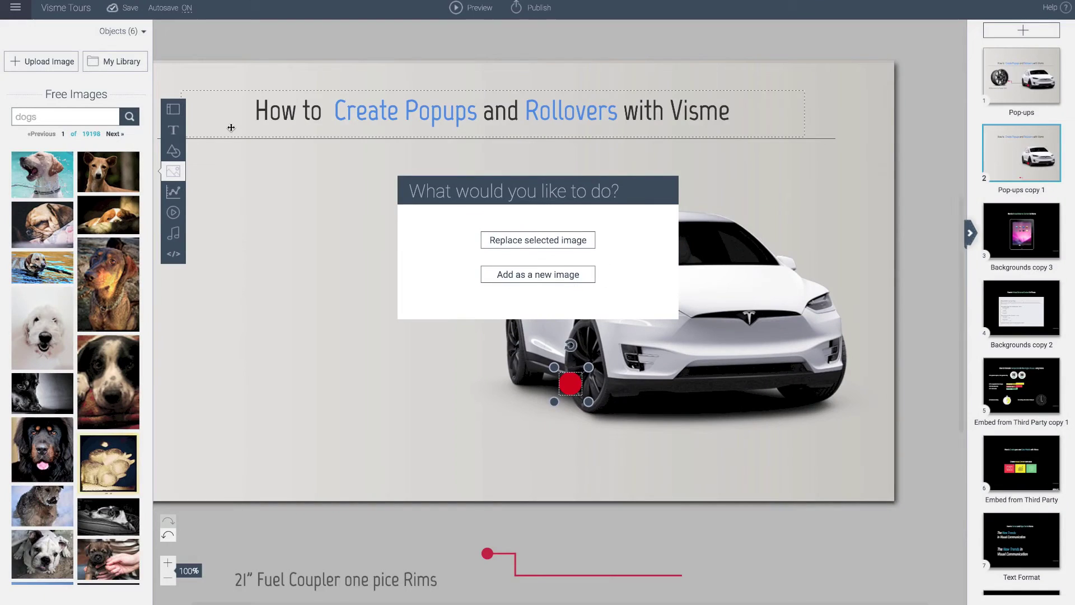
left_click(536, 274)
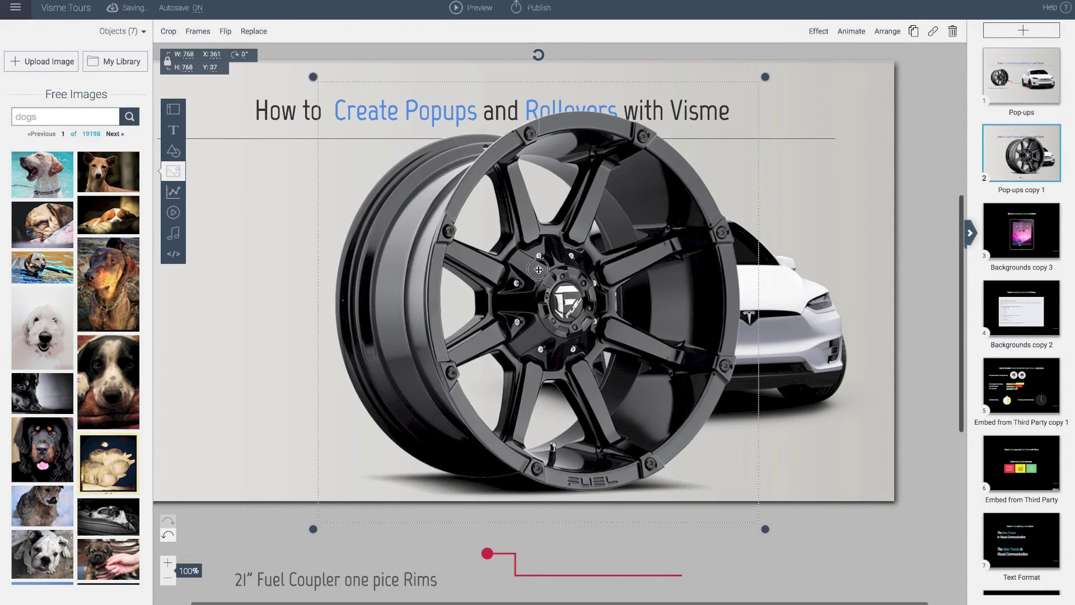
Shrink the rim, flip it horizontally, place it left of the car, and bring up the red connector line
left_click_drag(516, 273, 512, 276)
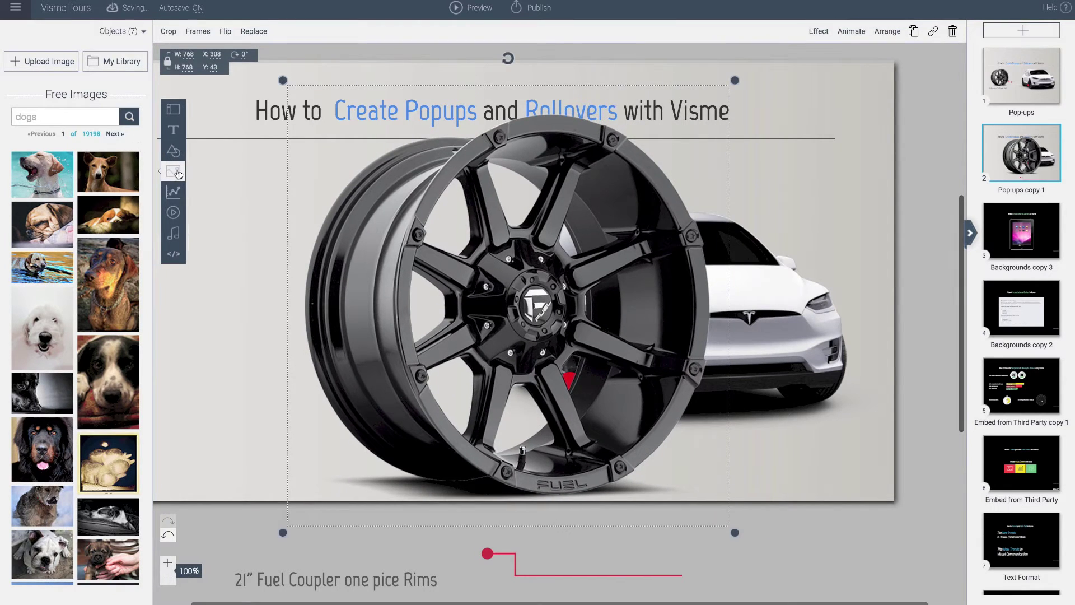
left_click_drag(734, 80, 472, 295)
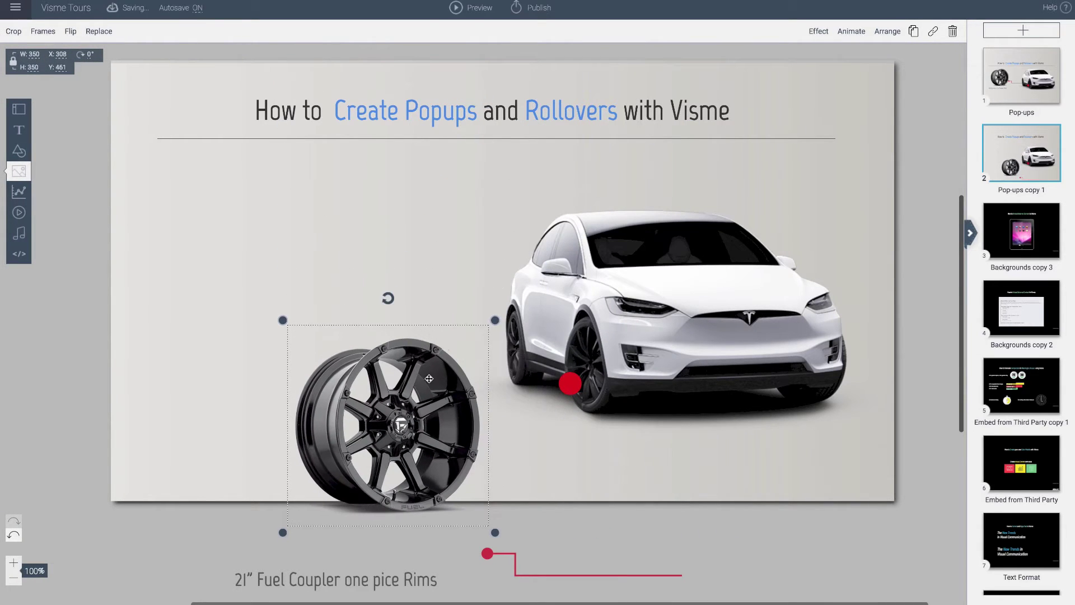
left_click_drag(401, 351, 283, 231)
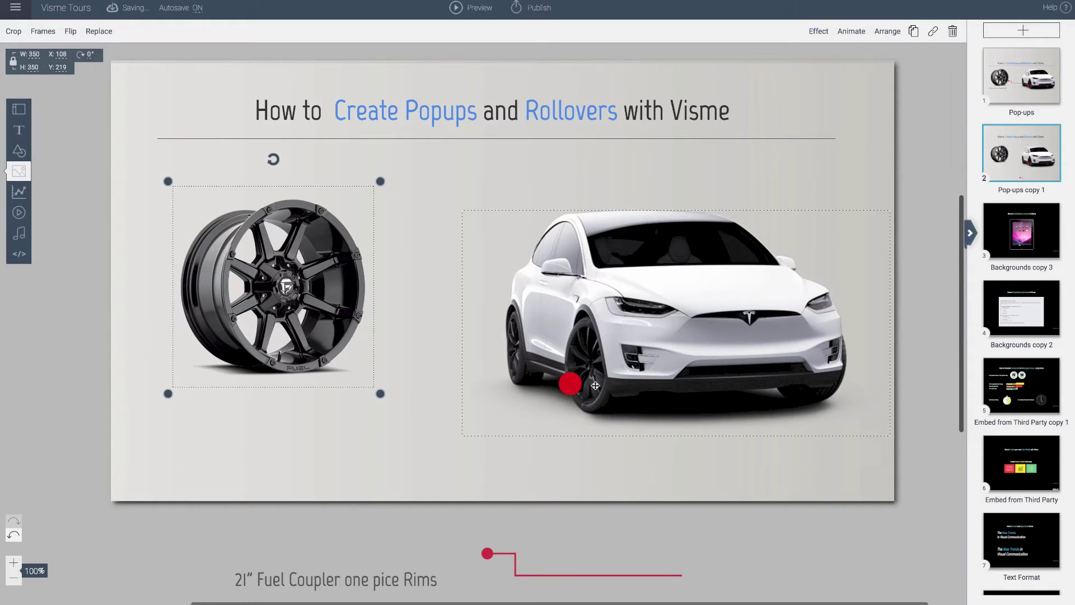
left_click(71, 33)
left_click(112, 63)
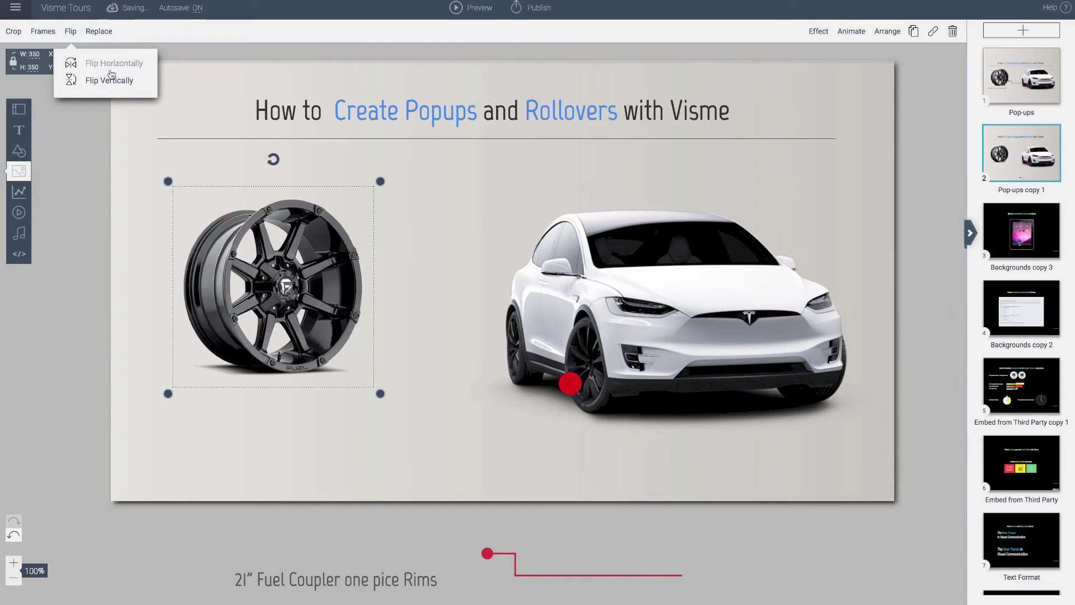
left_click_drag(261, 245, 277, 280)
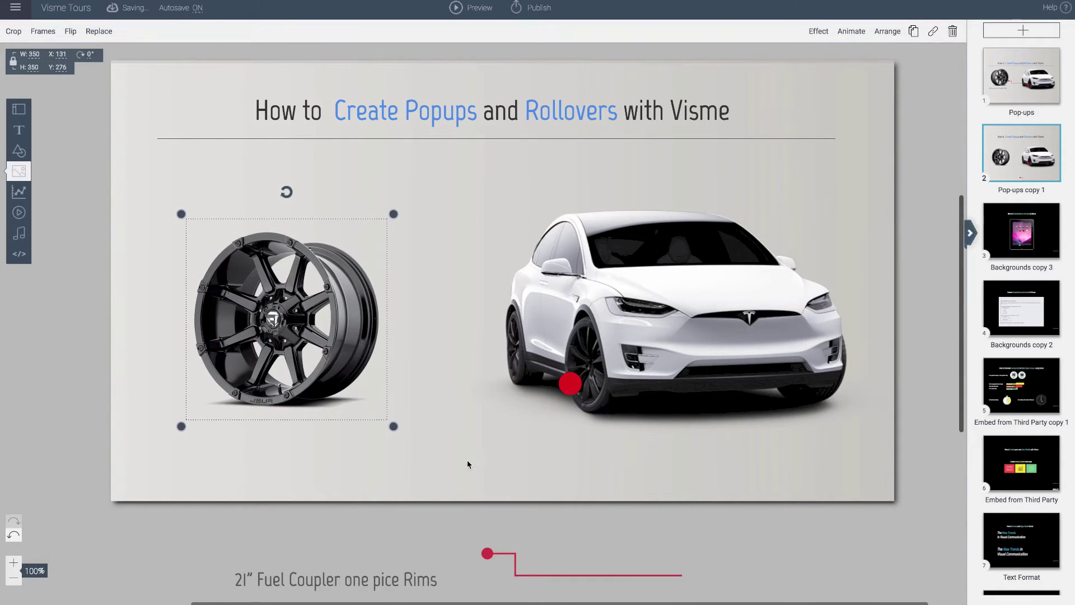
left_click_drag(487, 552, 383, 361)
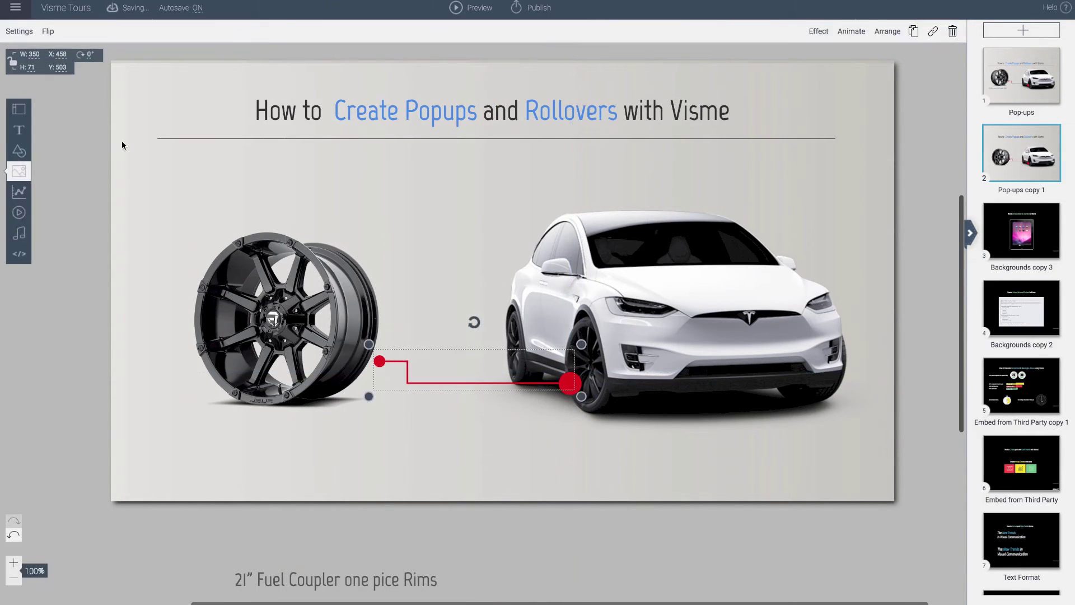
Browse Shapes > Lines, then move the '21" Fuel Coupler one pice Rims' caption beneath the rim
left_click(23, 152)
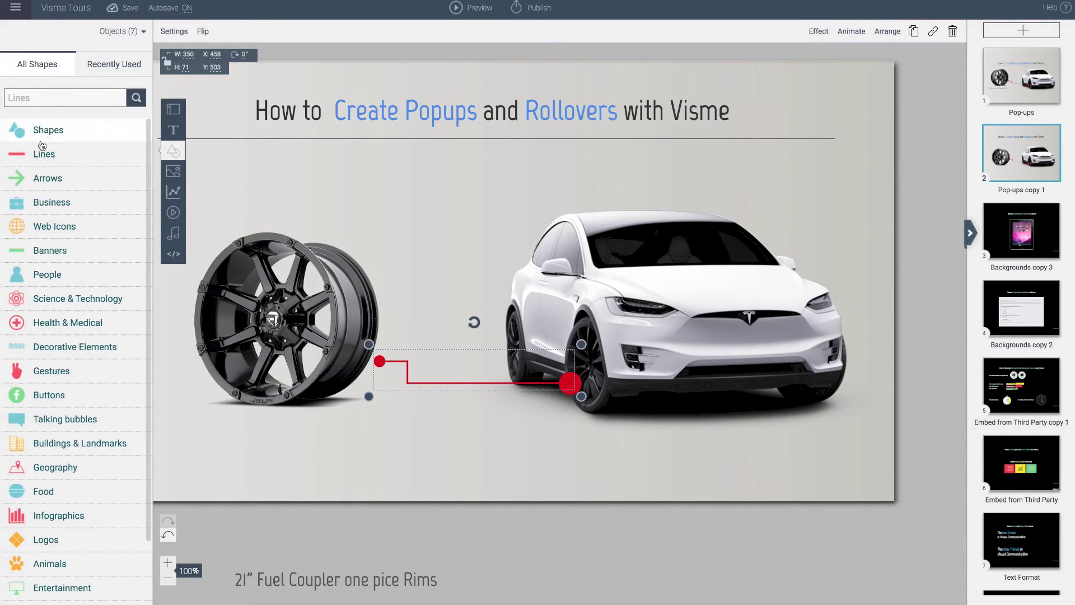
left_click(41, 150)
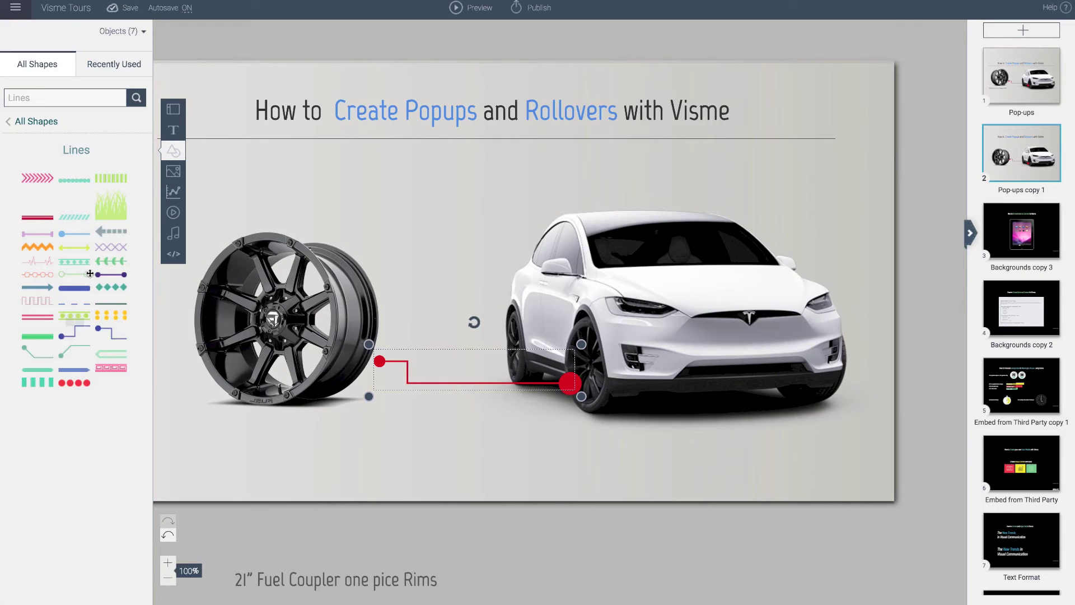
left_click(174, 151)
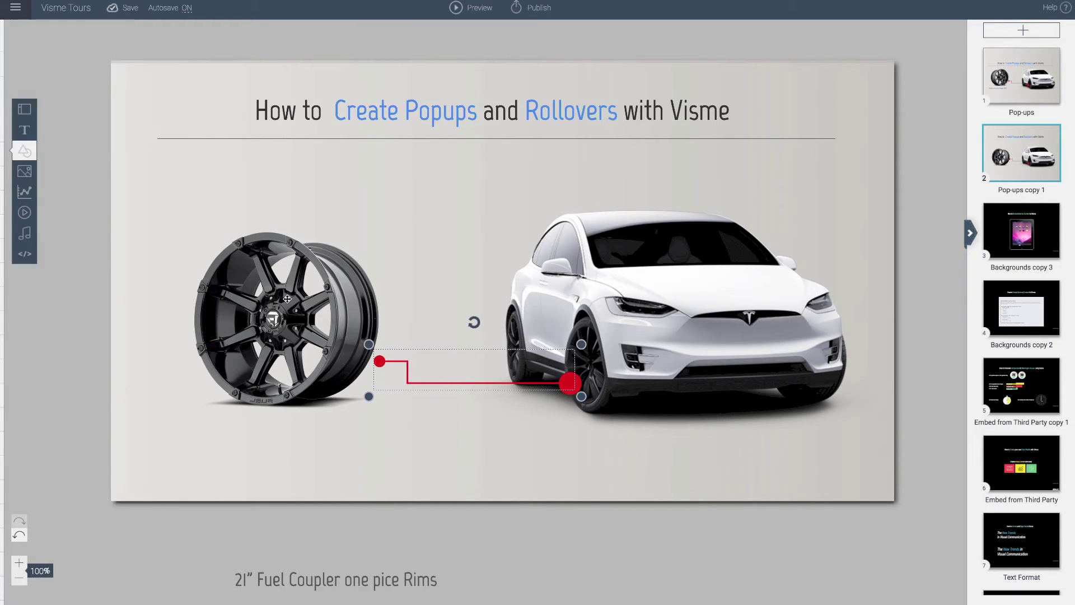
left_click_drag(328, 575, 302, 537)
left_click_drag(303, 496, 291, 429)
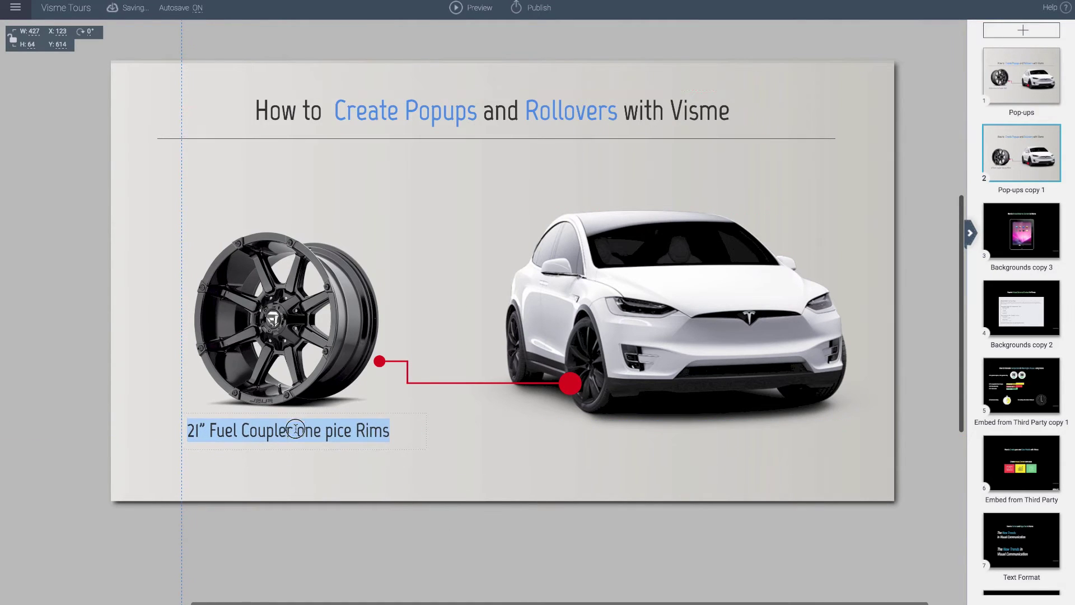
left_click(368, 478)
left_click(358, 336)
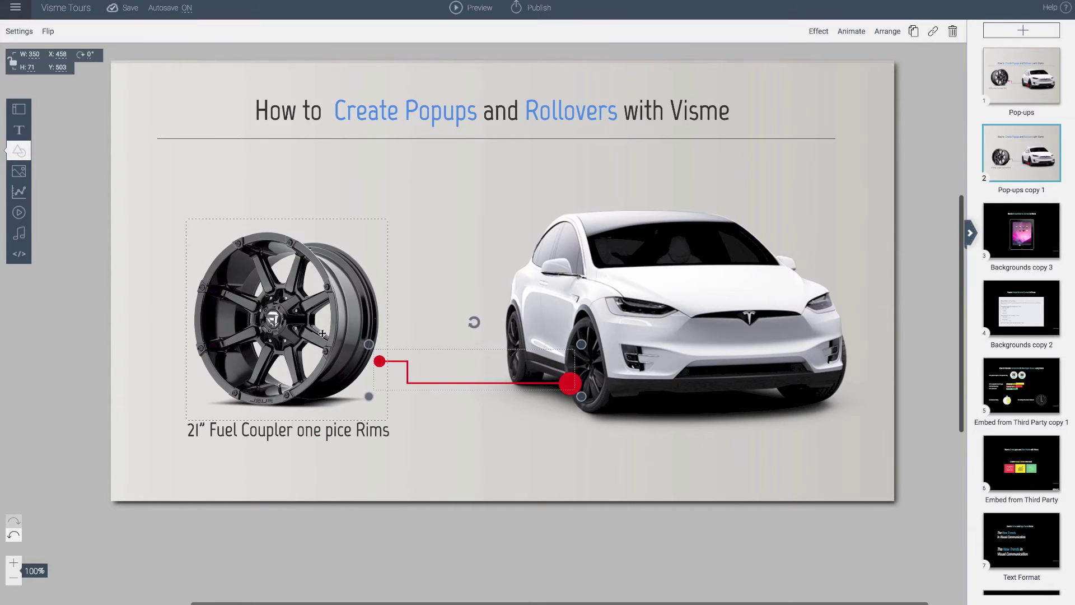
left_click(286, 432, "shift")
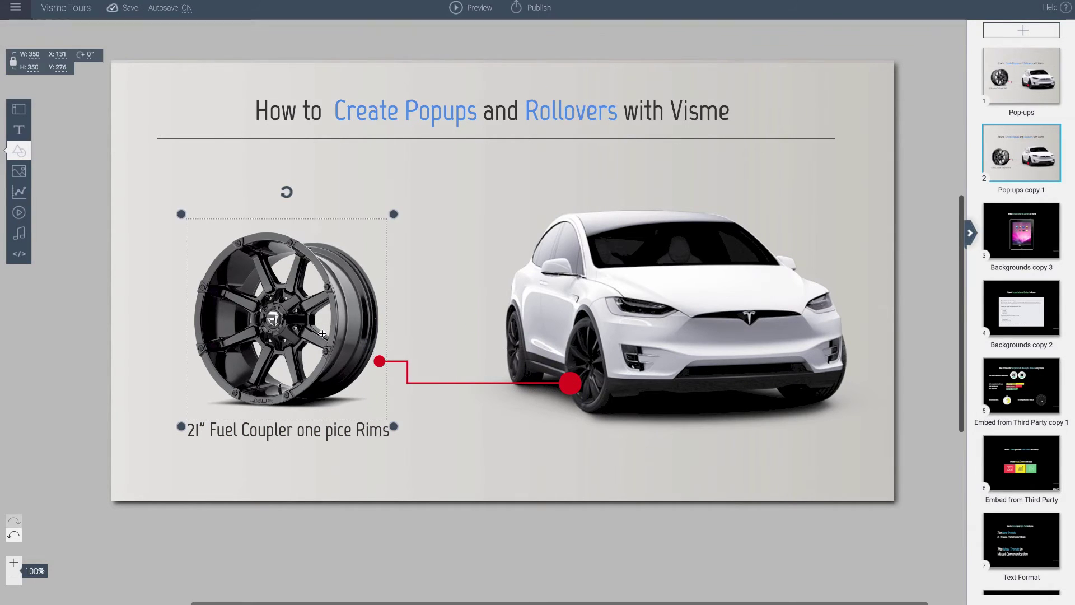
left_click(285, 431)
left_click(569, 388)
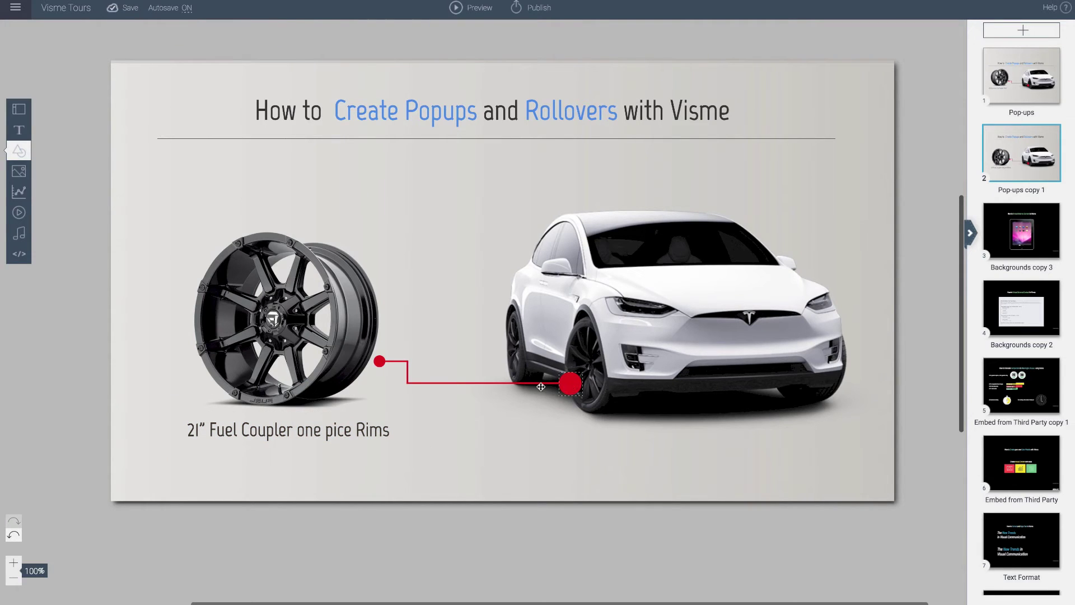
left_click(574, 384)
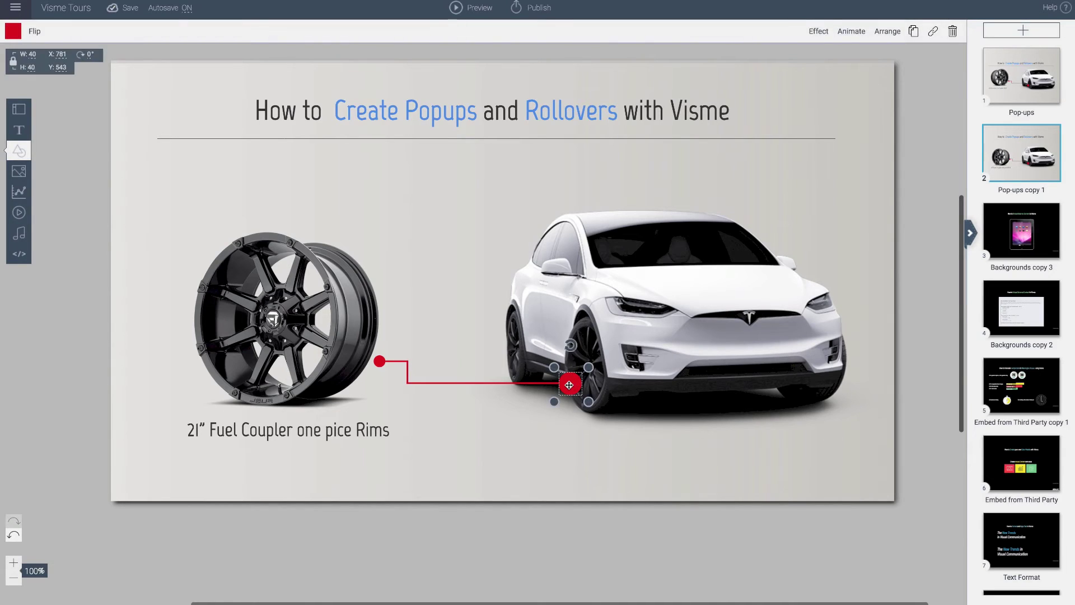
left_click(933, 32)
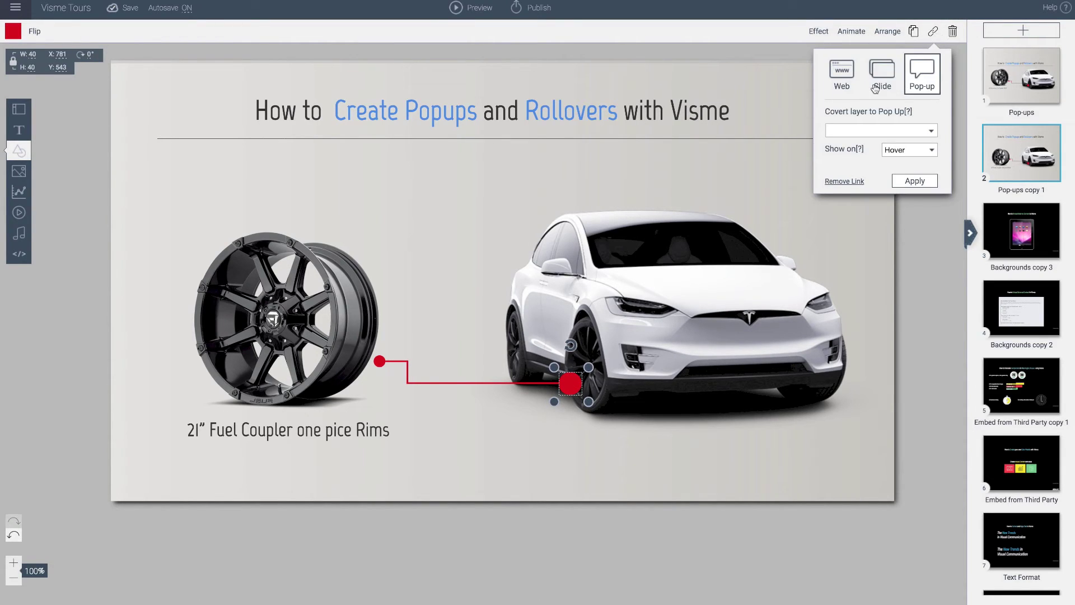
left_click(842, 78)
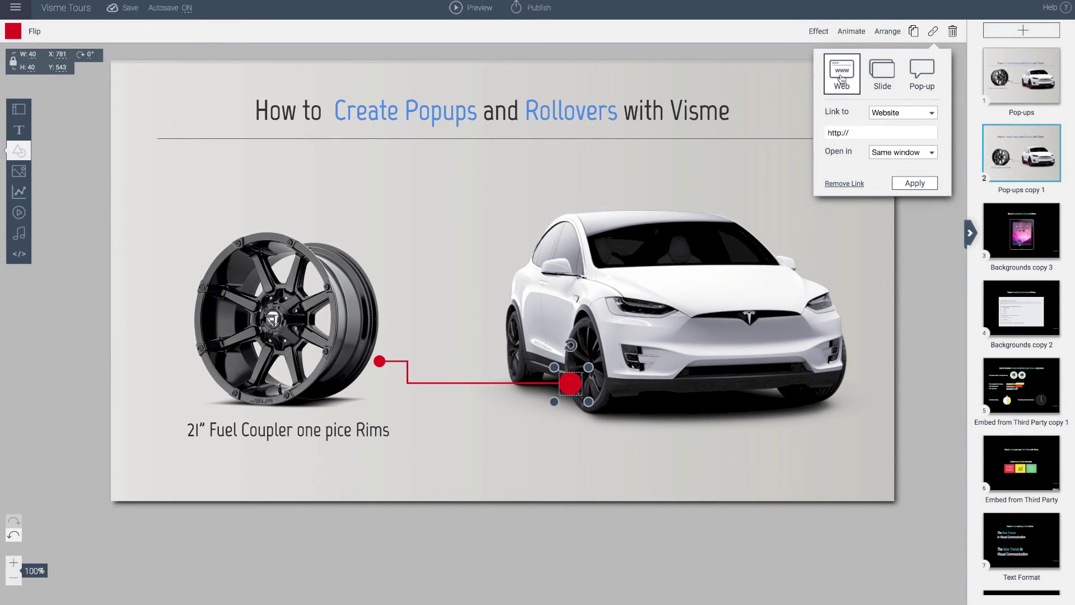
left_click(883, 83)
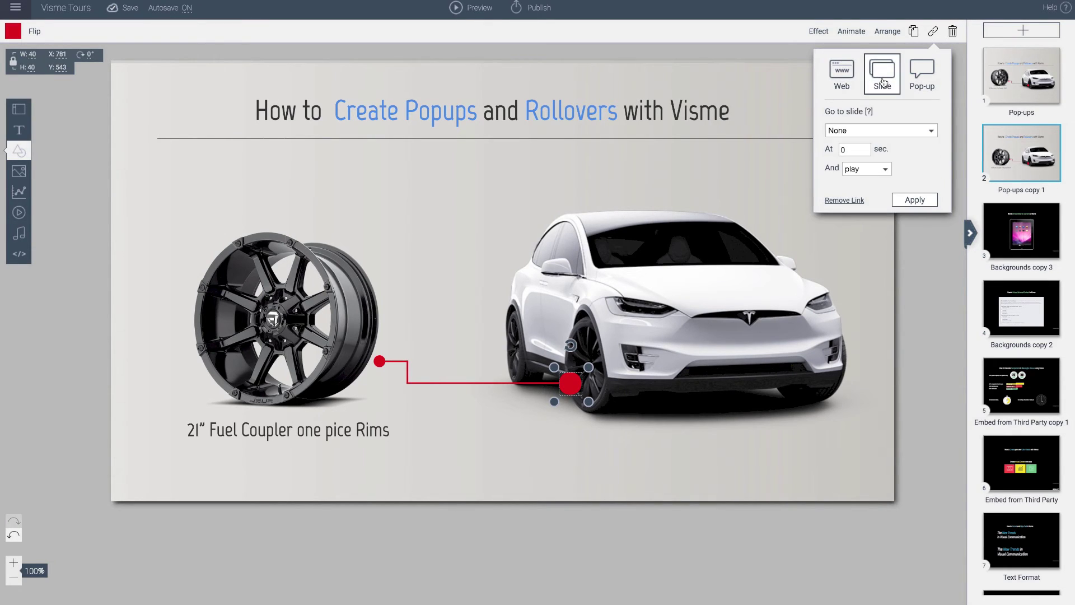
left_click(919, 85)
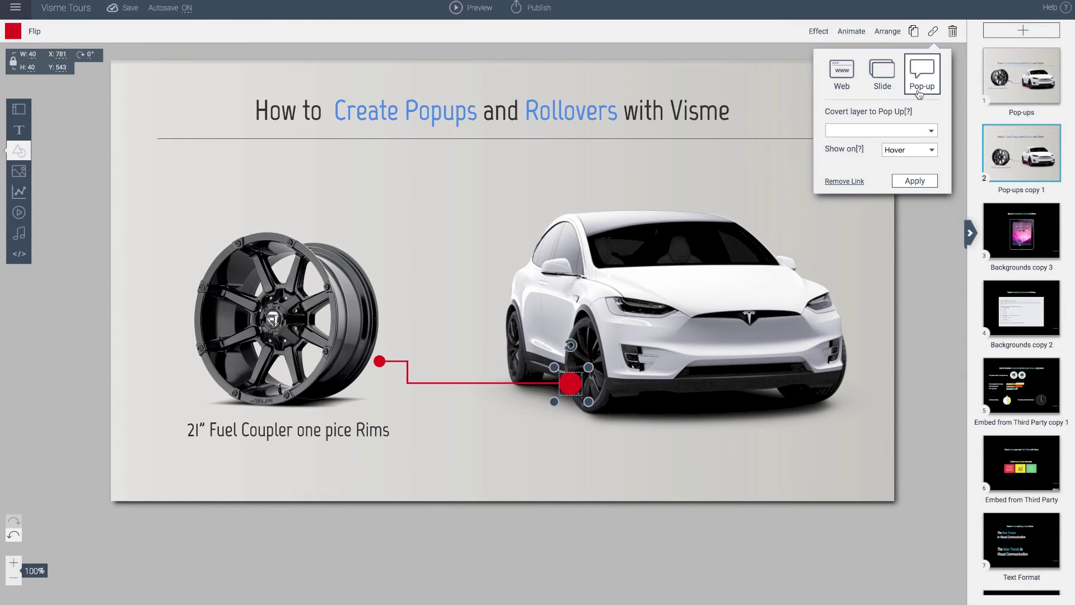
left_click(929, 132)
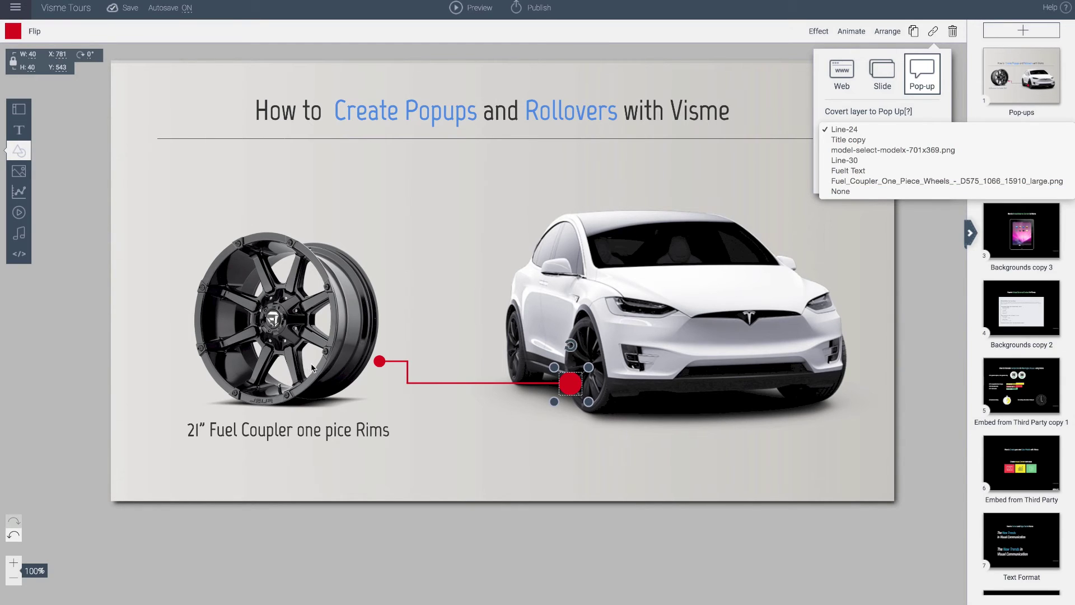
left_click(458, 447)
left_click(460, 449)
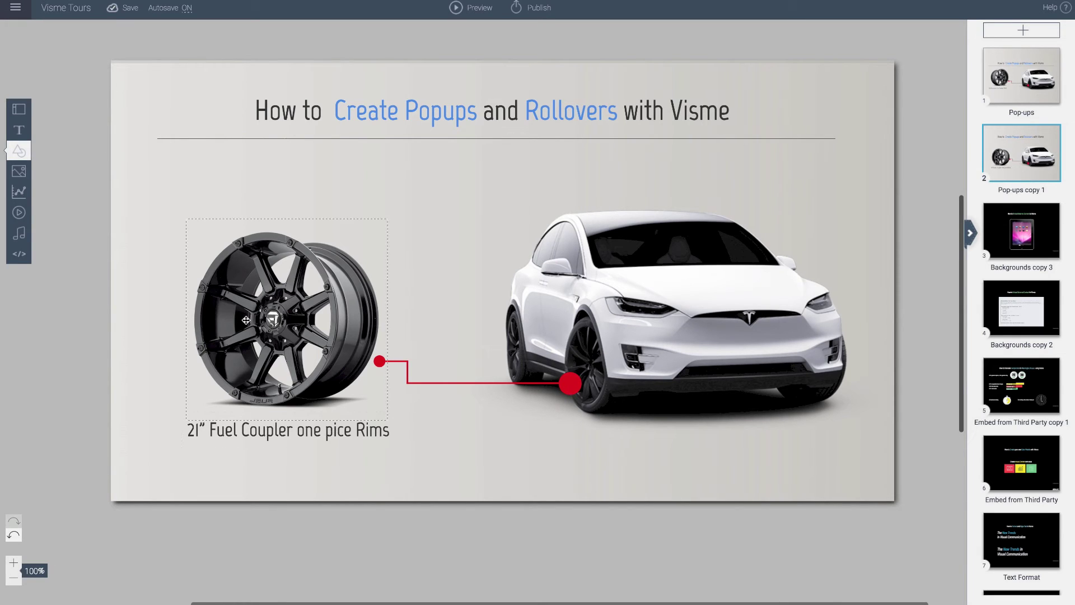
Select the rim image, its caption and the red connector line, and group them
left_click_drag(148, 206, 168, 249)
left_click_drag(221, 271, 404, 427)
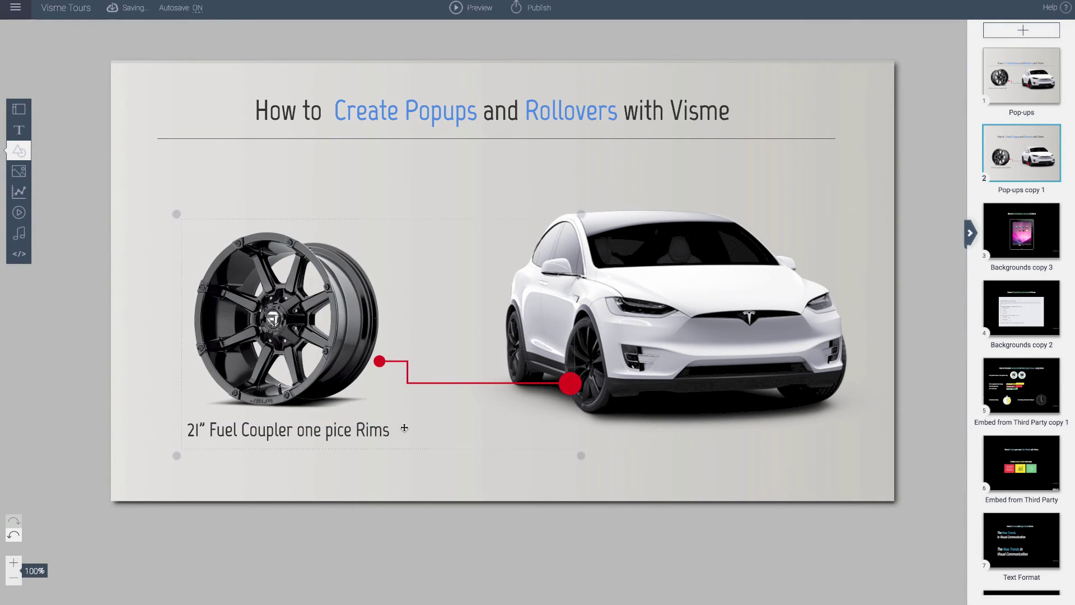
left_click(411, 469)
left_click(253, 286)
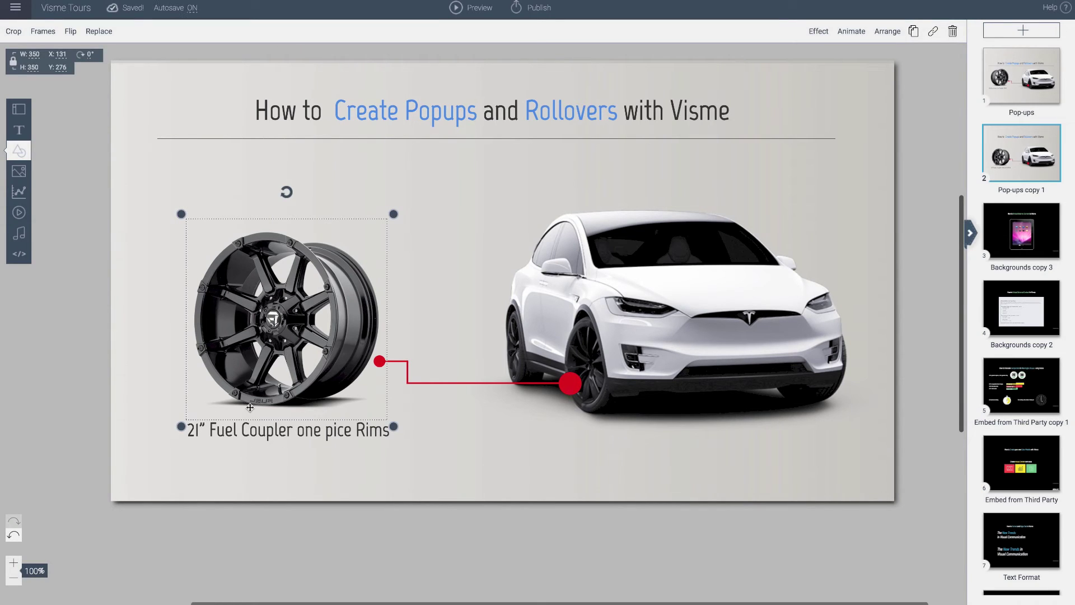
left_click(250, 430)
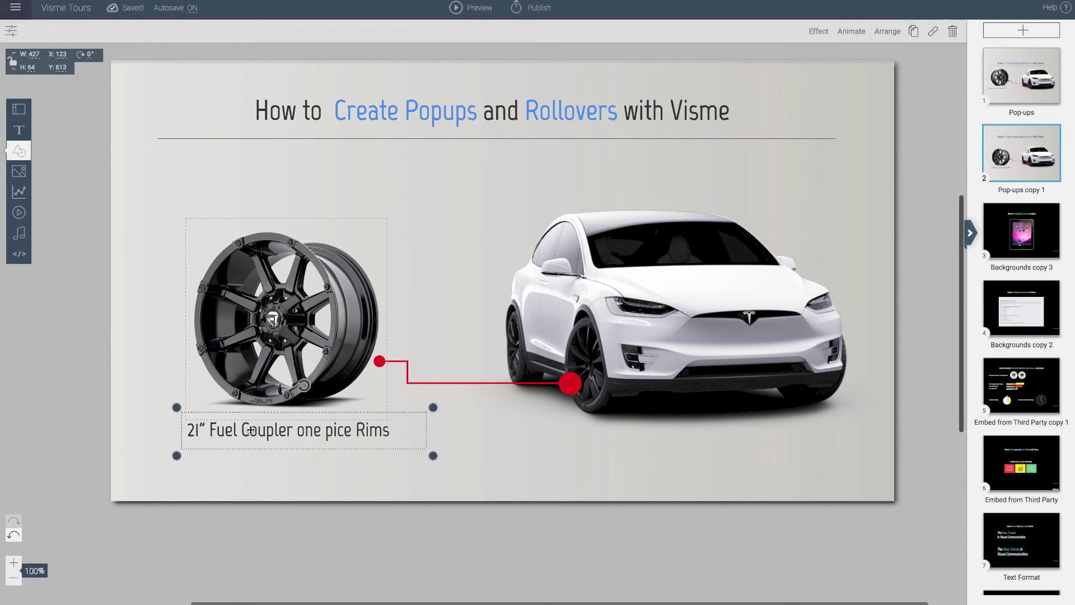
left_click(414, 373, "shift")
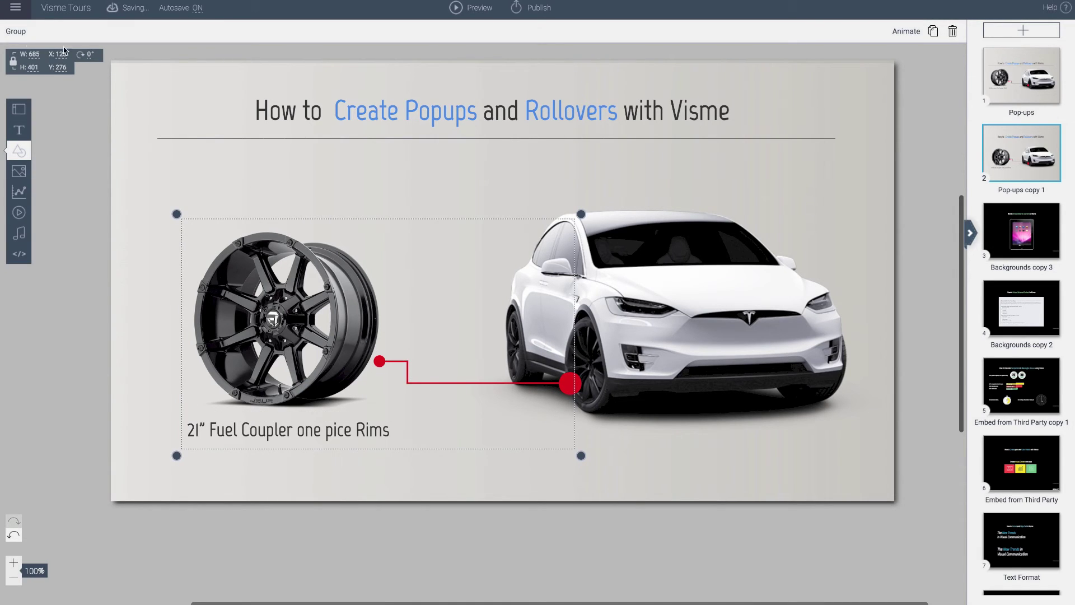
left_click(17, 31)
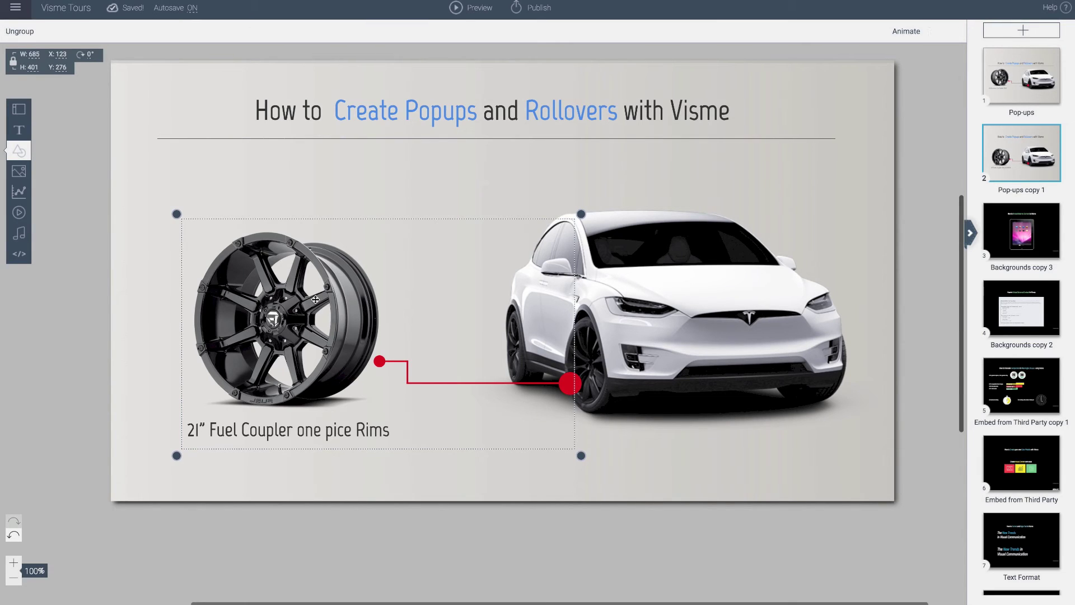
left_click(19, 151)
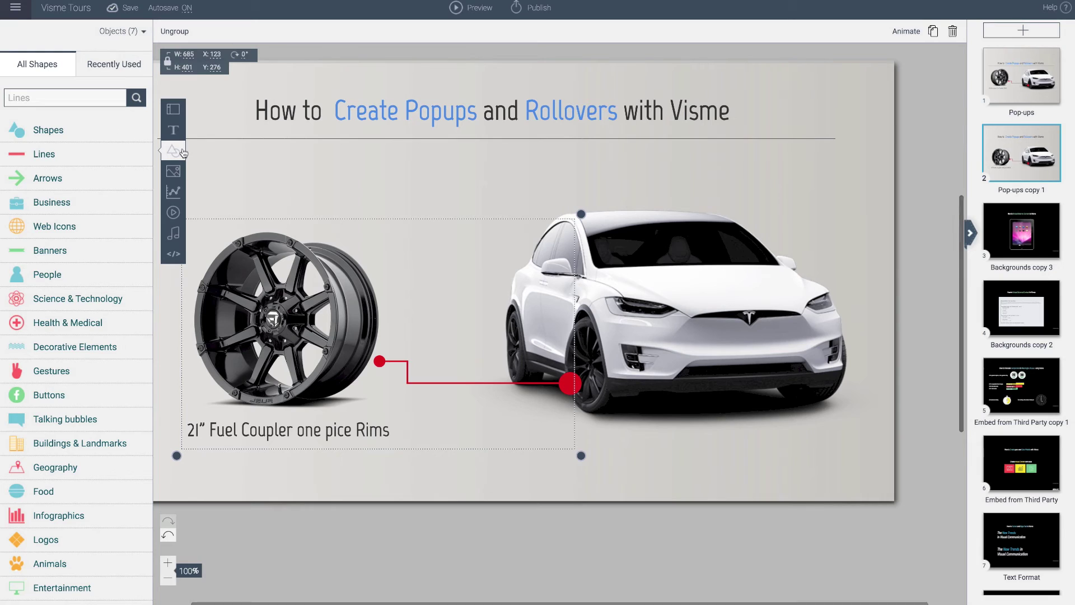
Rename the Group-0 layer to 'popup' in the Objects layer list
left_click(125, 33)
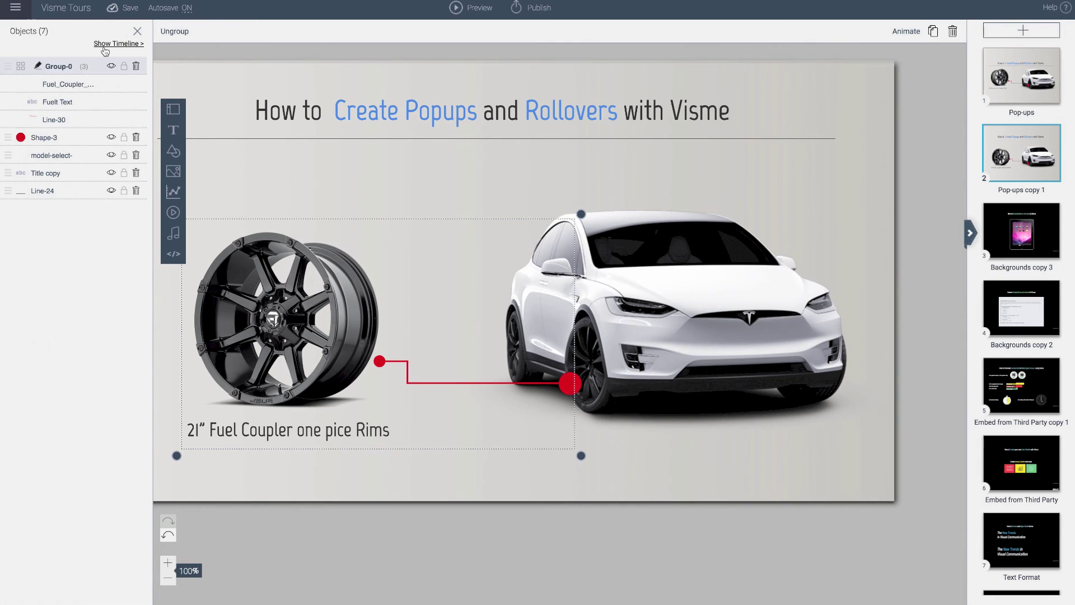
left_click(72, 66)
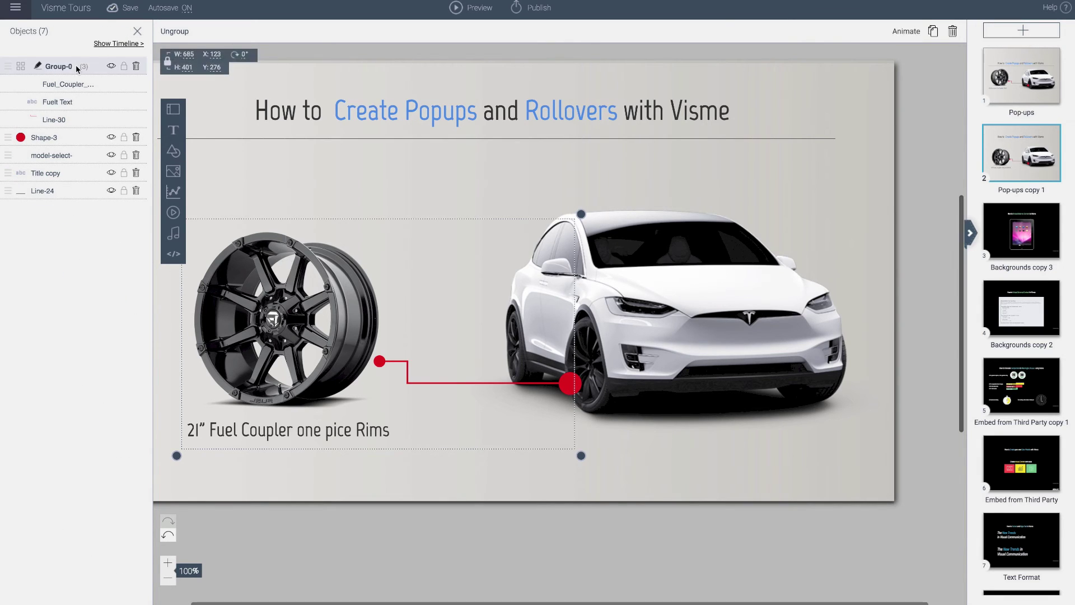
double_click(59, 66)
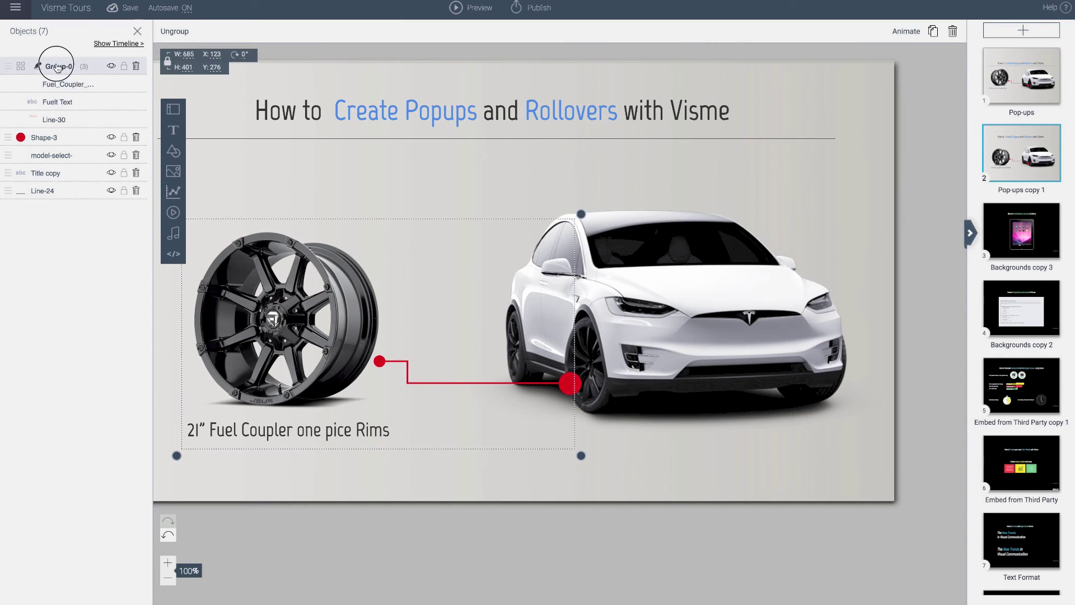
type("popup")
key("Return")
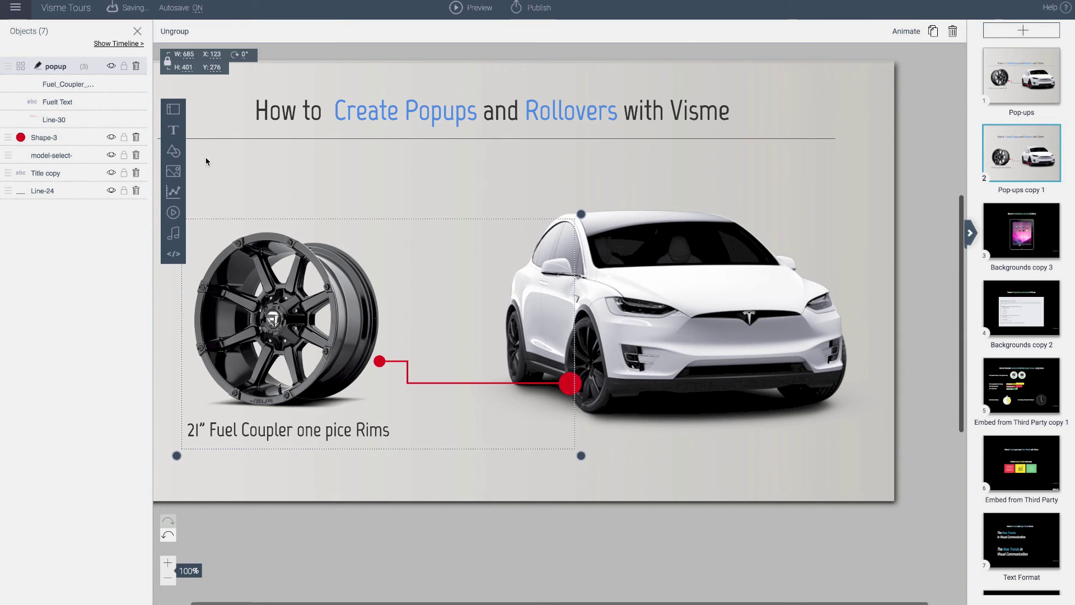
left_click(136, 32)
left_click(175, 152)
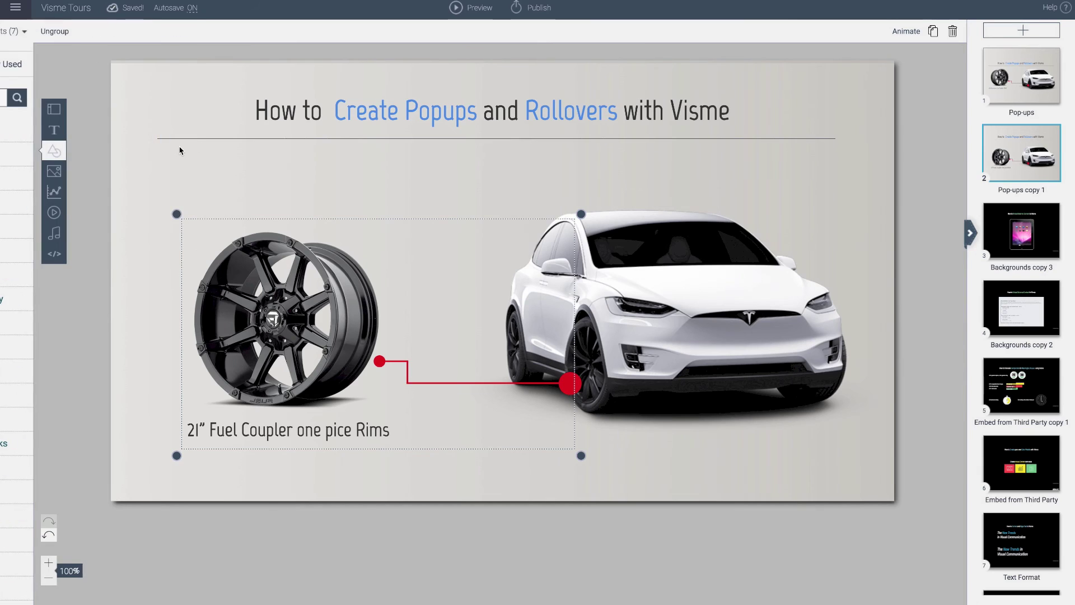
Link the red wheel hotspot as a Pop-up showing the 'popup' layer on hover
double_click(580, 386)
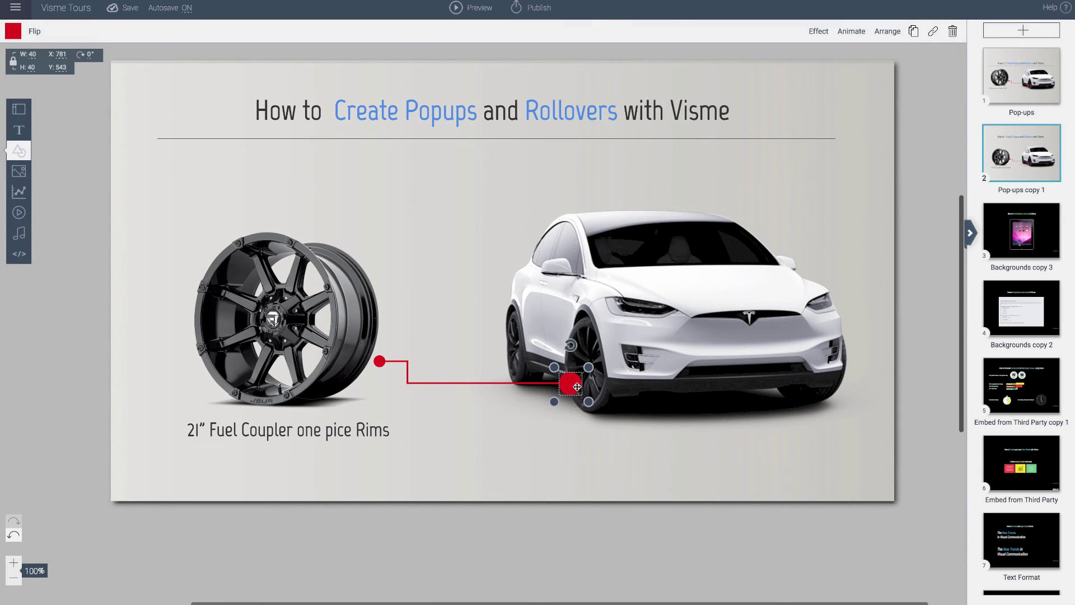
left_click(933, 31)
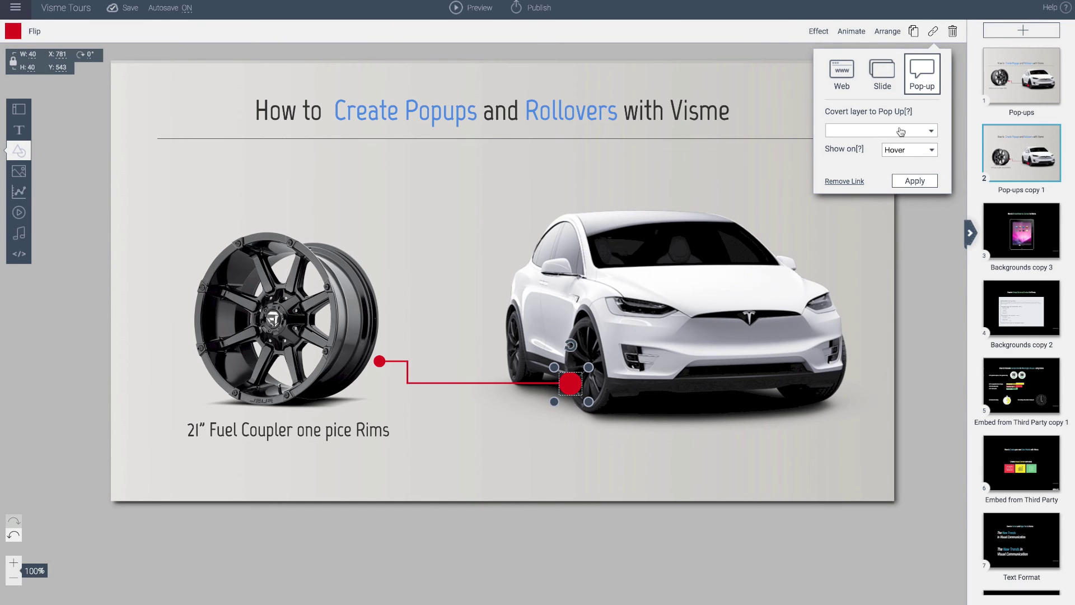
left_click(931, 133)
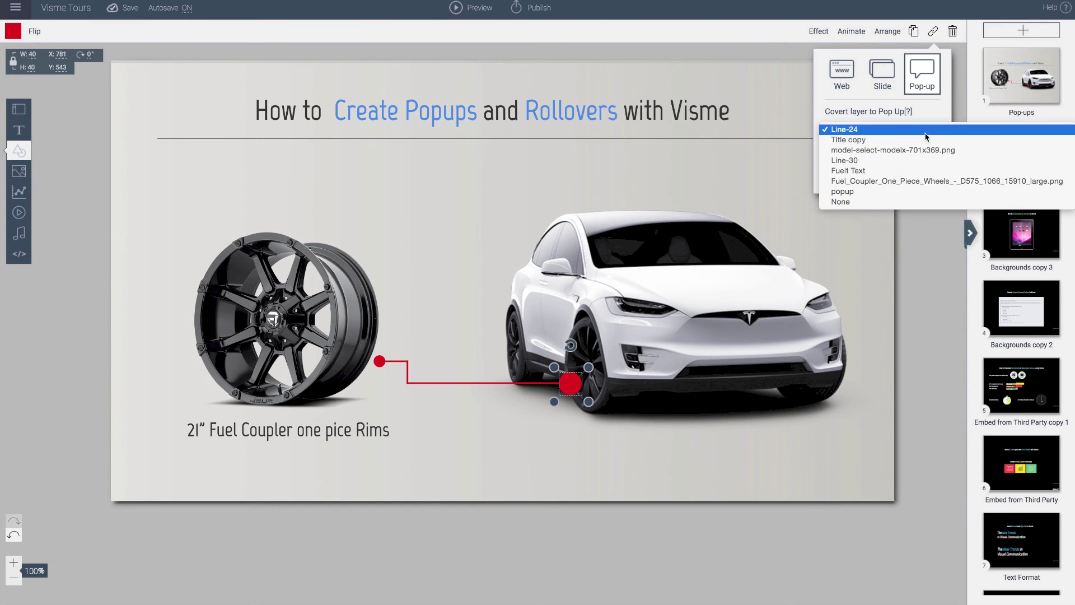
left_click(846, 191)
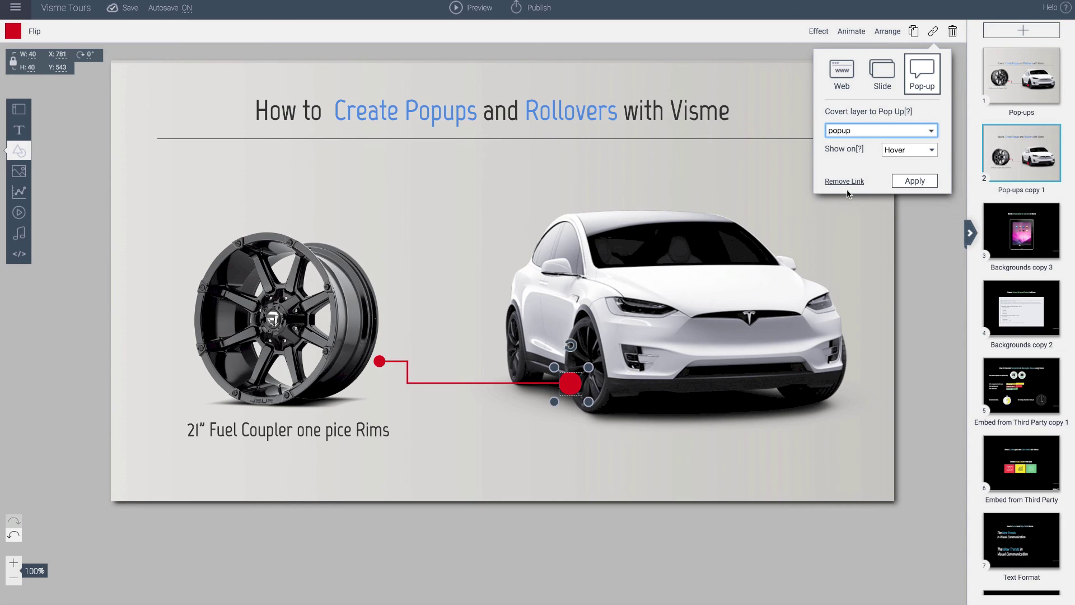
left_click(902, 152)
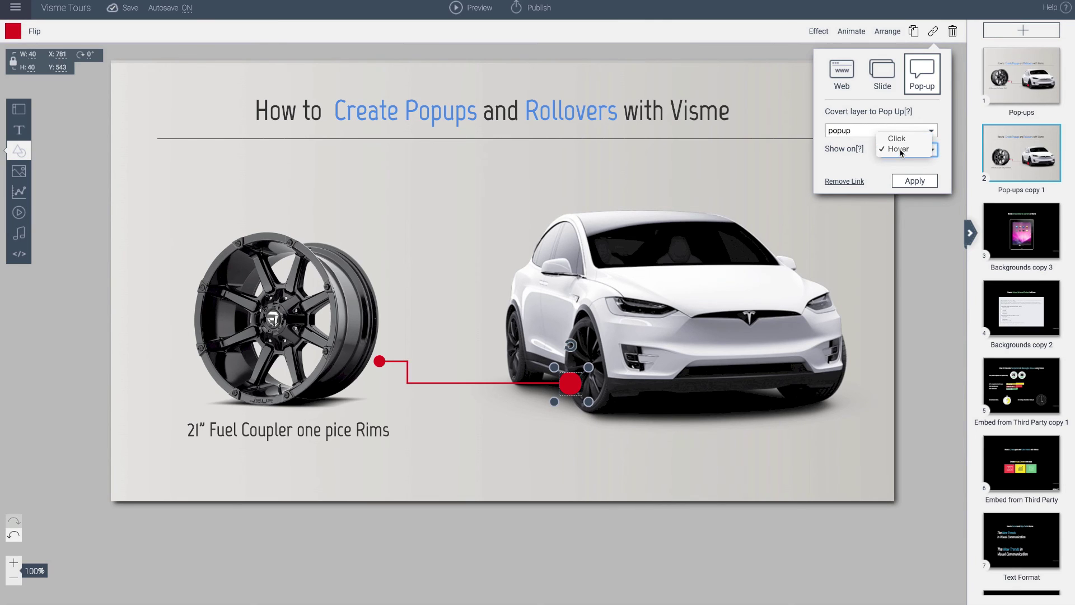
left_click(899, 149)
left_click(907, 182)
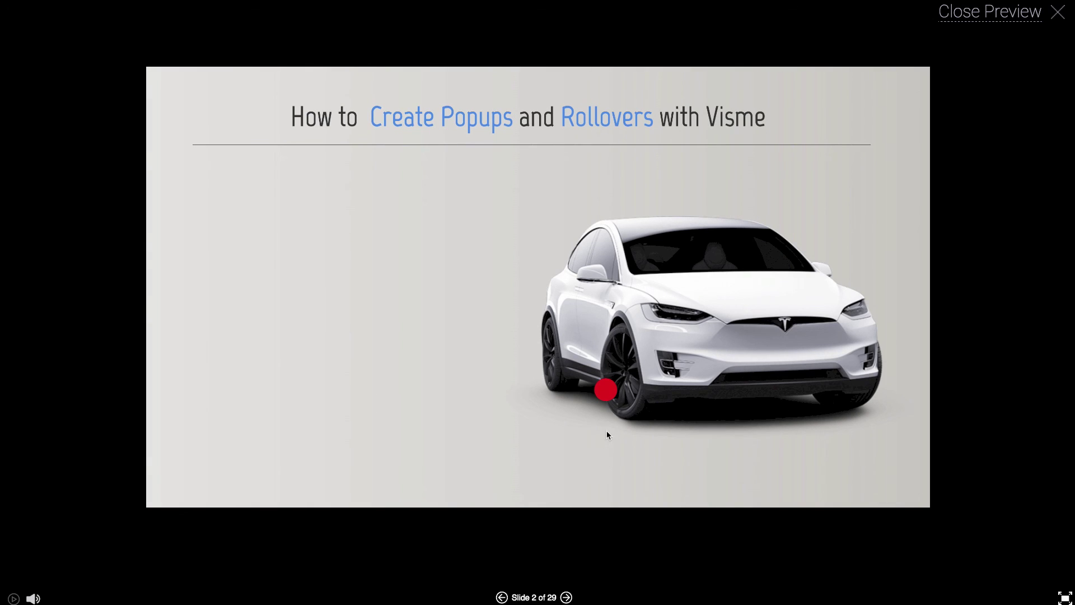
In preview, check that the wheel hotspot reveals the rim, caption and connector popup
mouse_move(609, 394)
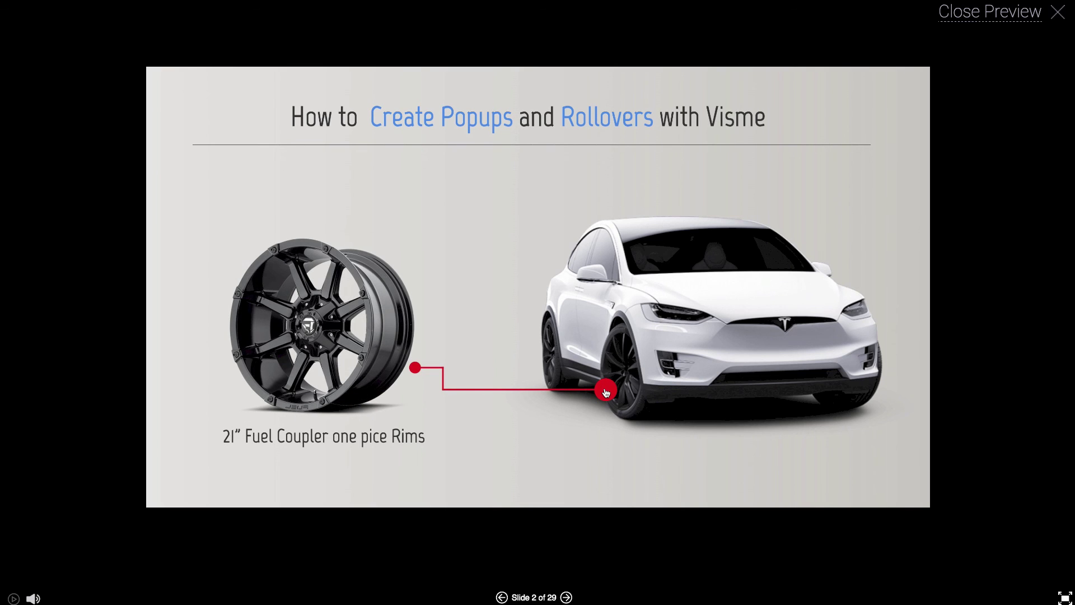
Exit the preview and return to editing the Pop-ups copy 1 slide
left_click(989, 11)
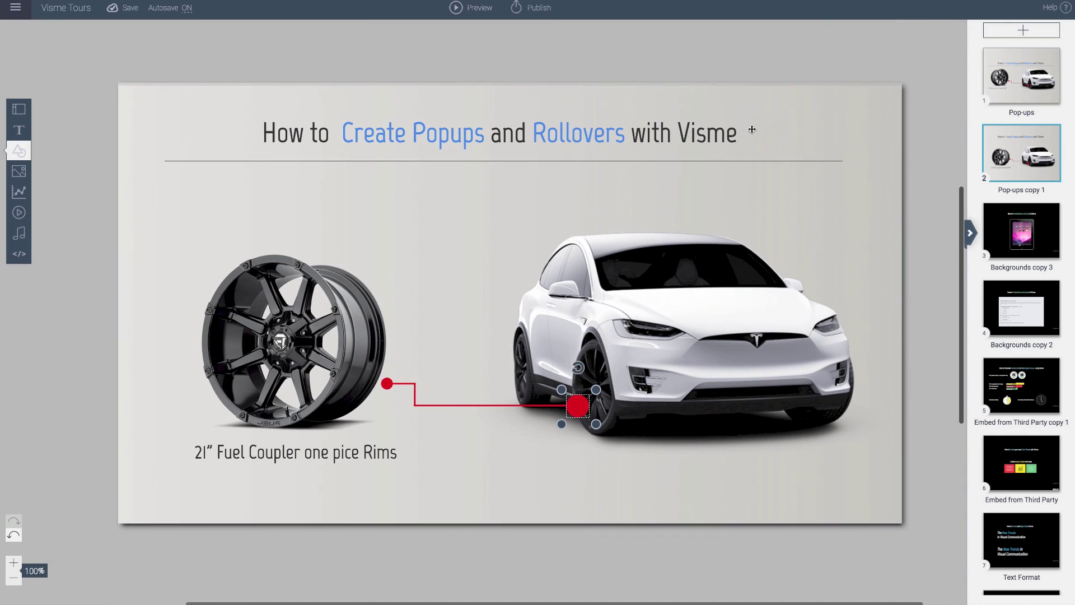